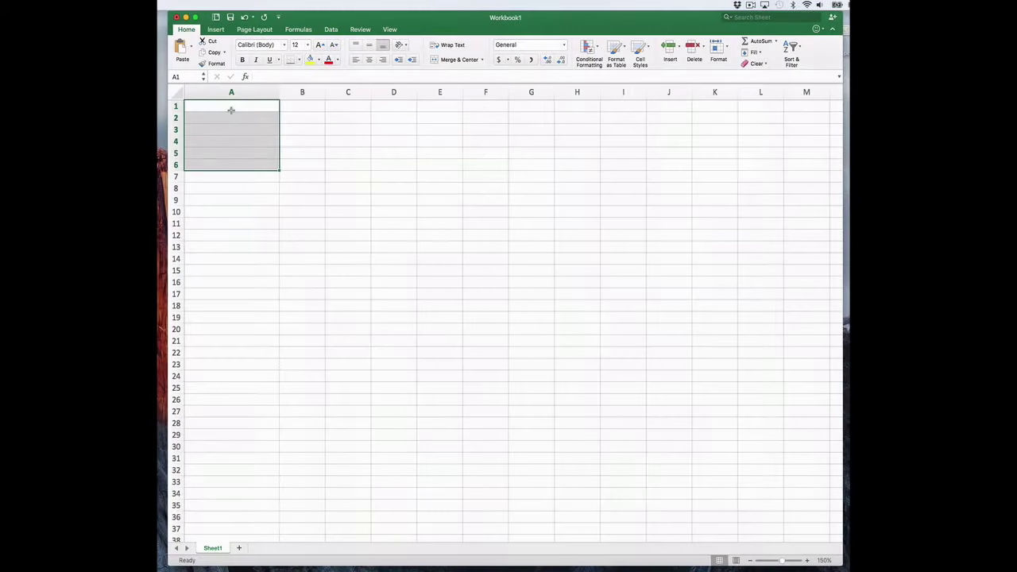
Quit Excel, discarding the empty Workbook1 without saving.
{"action": "left_click", "coordinate": [233, 107]}
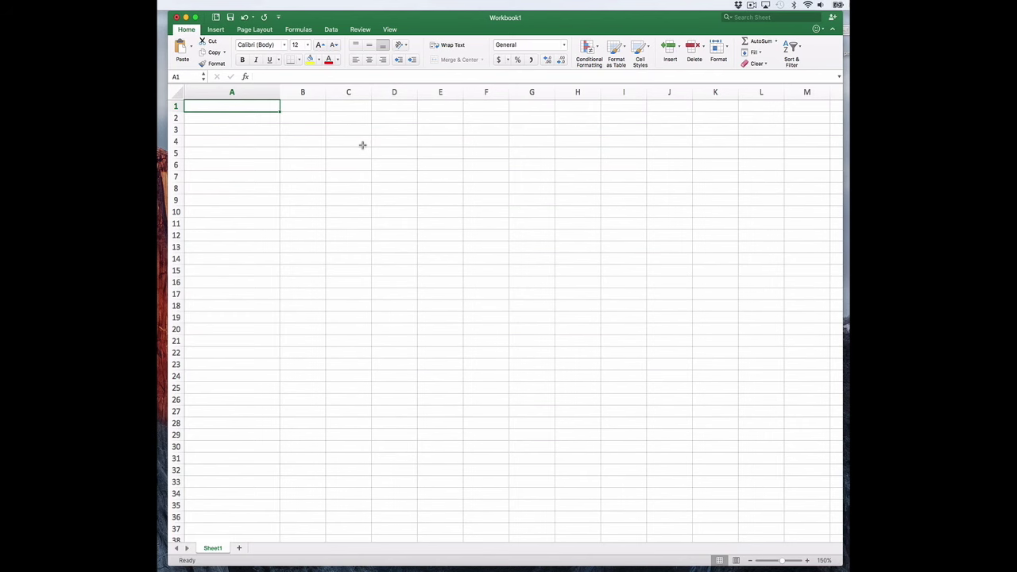
{"action": "key", "text": "super+q"}
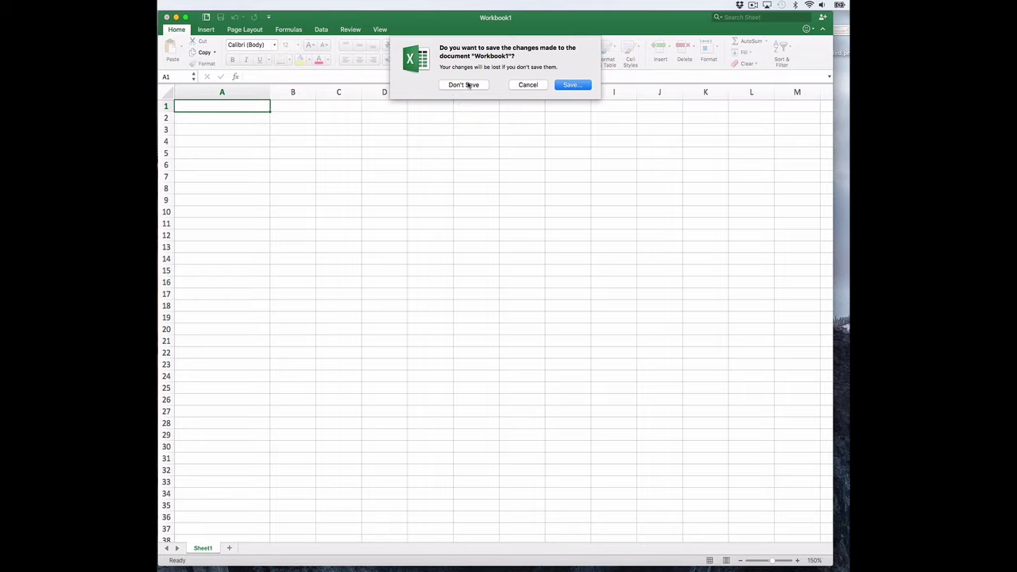
{"action": "left_click", "coordinate": [464, 84]}
Relaunch Excel via Spotlight and create a new blank workbook from the template gallery.
{"action": "key", "text": "super+space"}
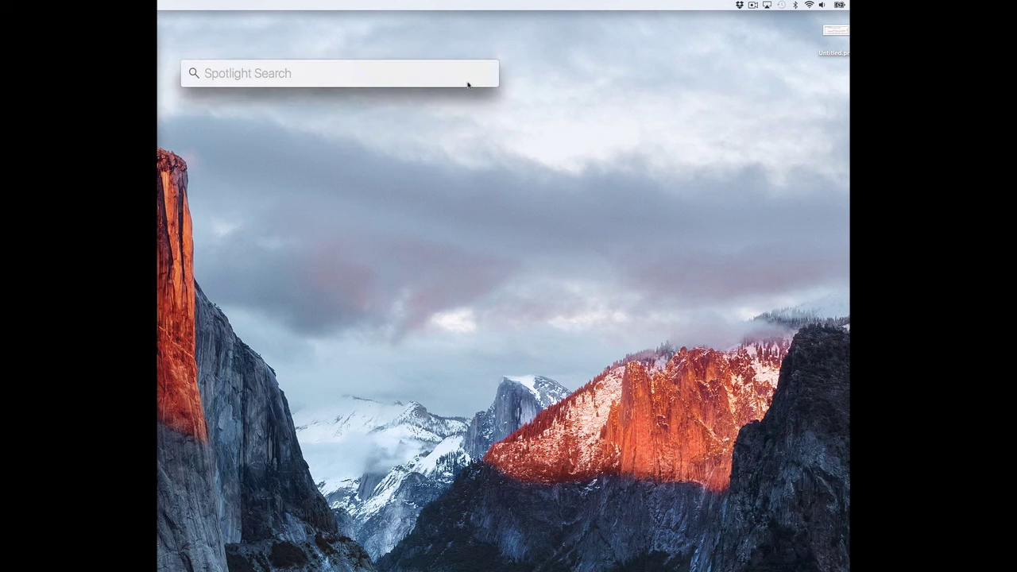
{"action": "type", "text": "excel"}
{"action": "key", "text": "Return"}
{"action": "left_click_drag", "start_coordinate": [412, 62], "coordinate": [332, 50]}
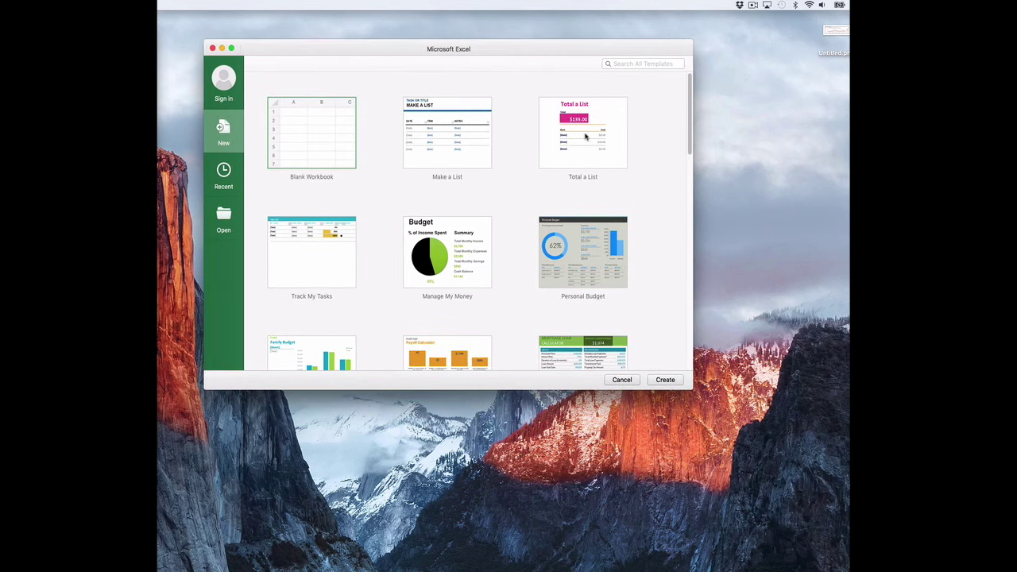
{"action": "scroll", "coordinate": [689, 116], "scroll_direction": "down", "scroll_amount": 2}
{"action": "left_click_drag", "start_coordinate": [689, 116], "coordinate": [689, 129]}
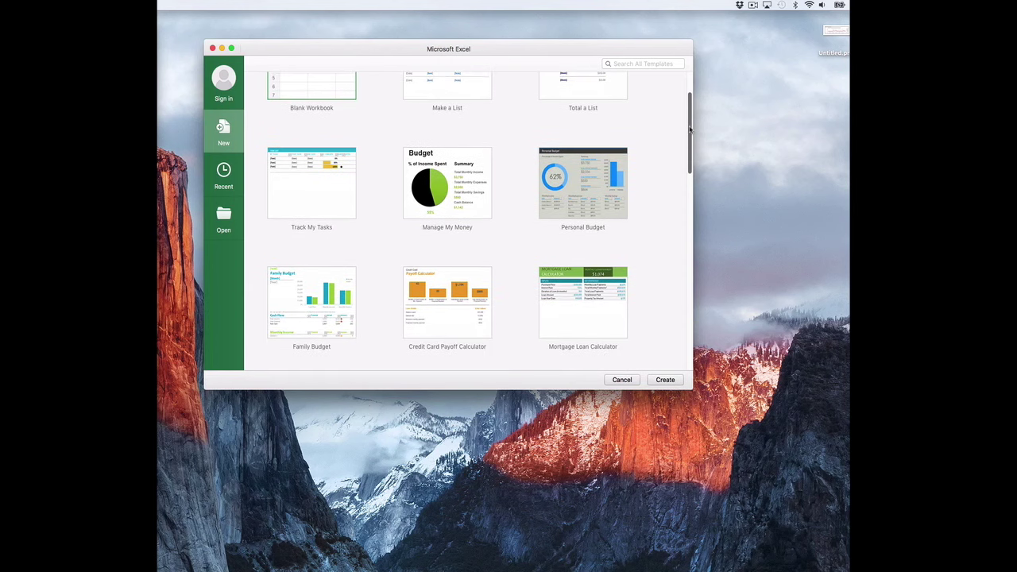
{"action": "left_click_drag", "start_coordinate": [689, 129], "coordinate": [690, 96]}
{"action": "left_click", "coordinate": [665, 380]}
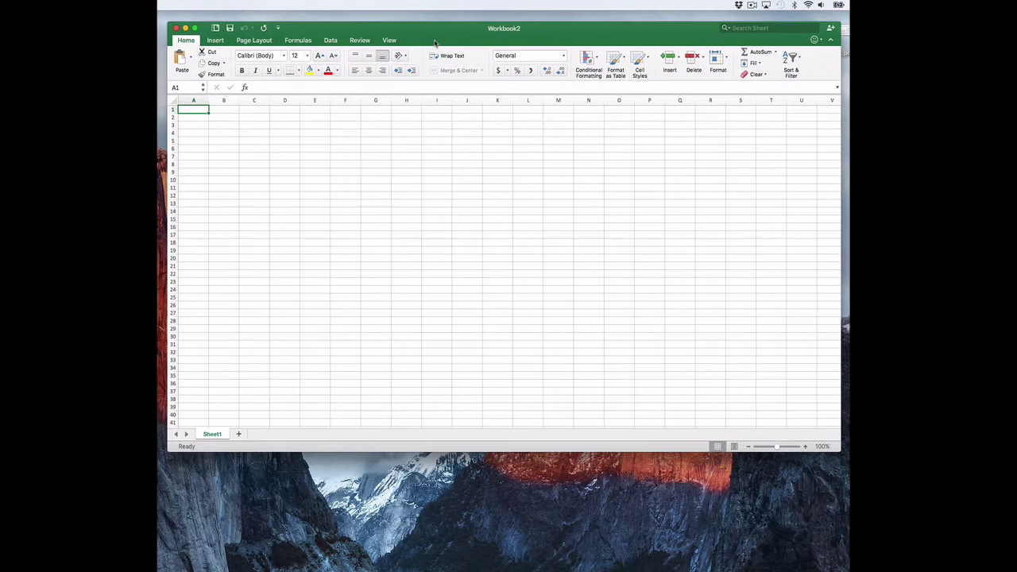
Rename Sheet1 to 'Grade Summary'.
{"action": "scroll", "coordinate": [204, 152], "scroll_direction": "up", "scroll_amount": 5}
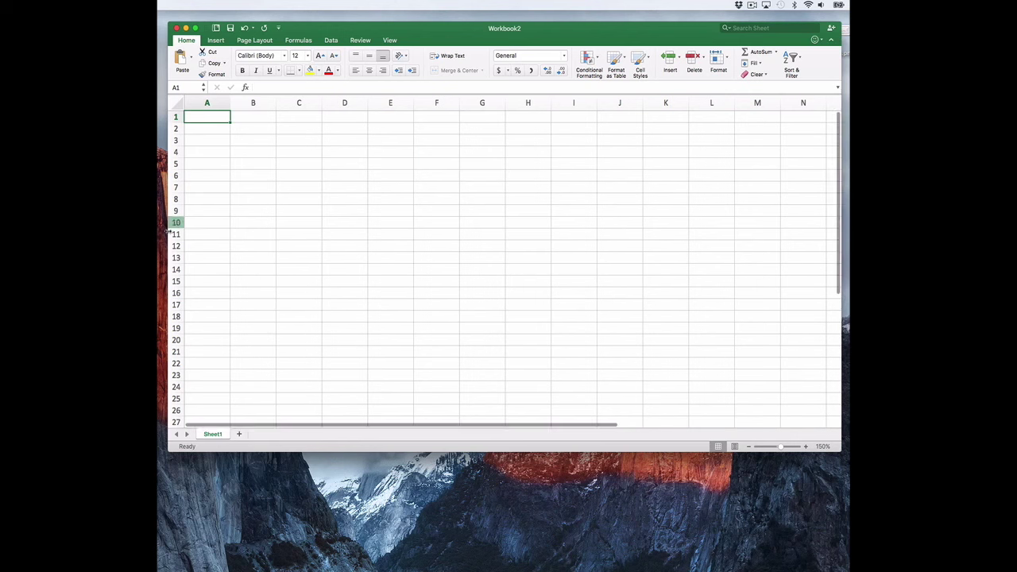
{"action": "double_click", "coordinate": [213, 434]}
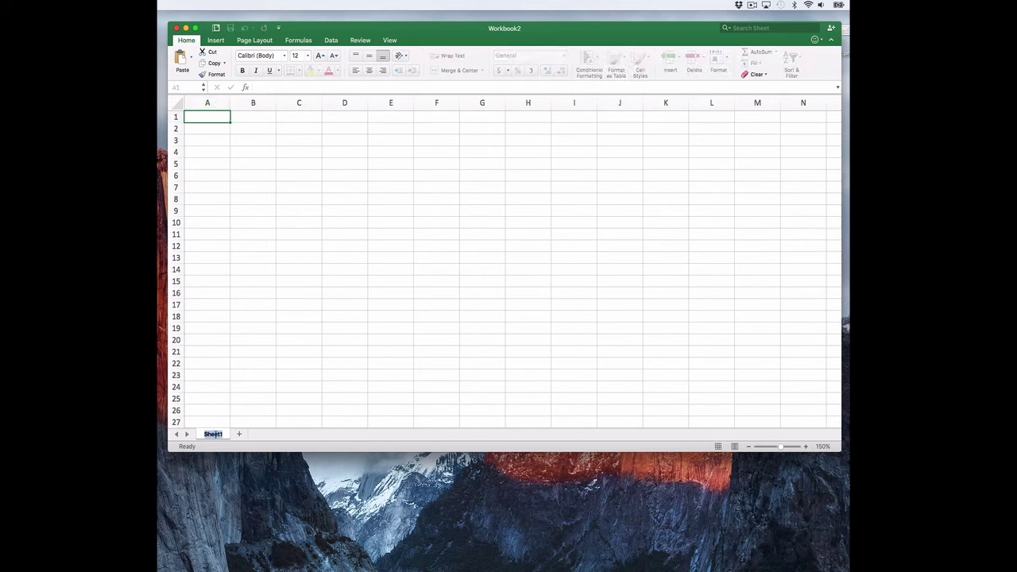
{"action": "type", "text": "Grade Summary"}
{"action": "key", "text": "Return"}
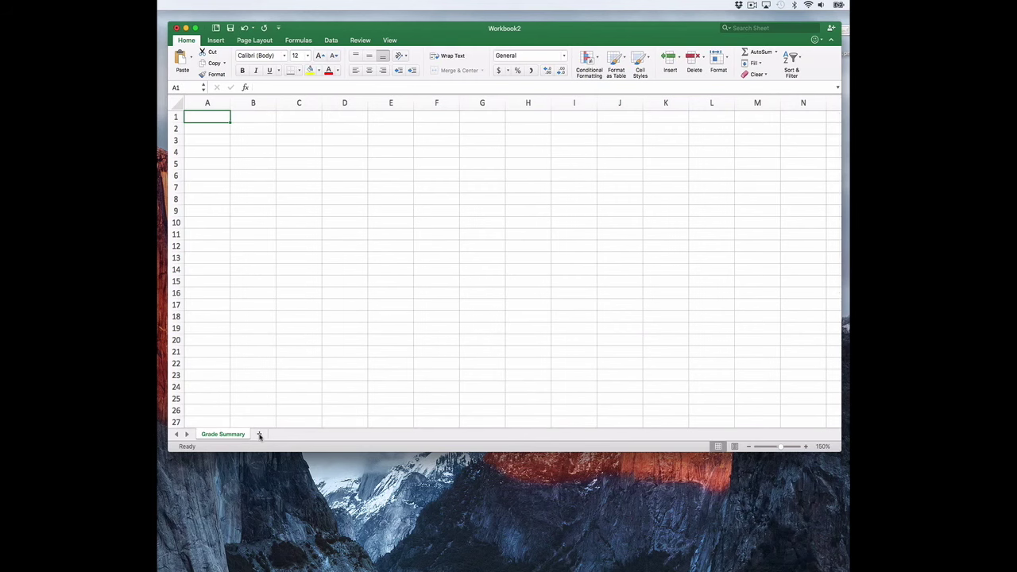
Add Sheet2 and Sheet3, return to Grade Summary, and widen column A.
{"action": "left_click", "coordinate": [259, 434]}
{"action": "left_click", "coordinate": [292, 434]}
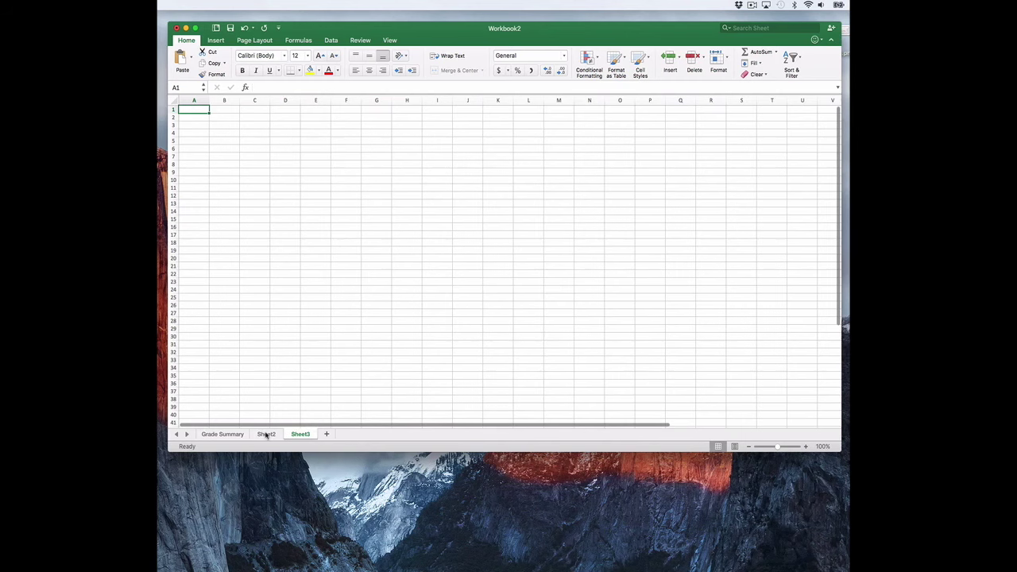
{"action": "left_click", "coordinate": [231, 435]}
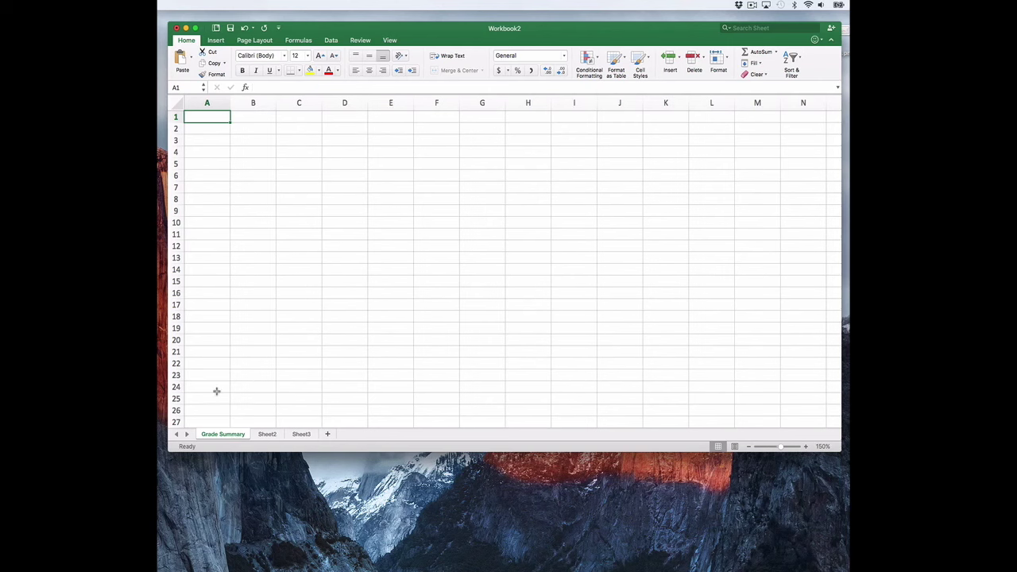
{"action": "mouse_move", "coordinate": [210, 117]}
{"action": "left_mouse_down"}
{"action": "mouse_move", "coordinate": [505, 240]}
{"action": "mouse_move", "coordinate": [194, 192]}
{"action": "left_mouse_up"}
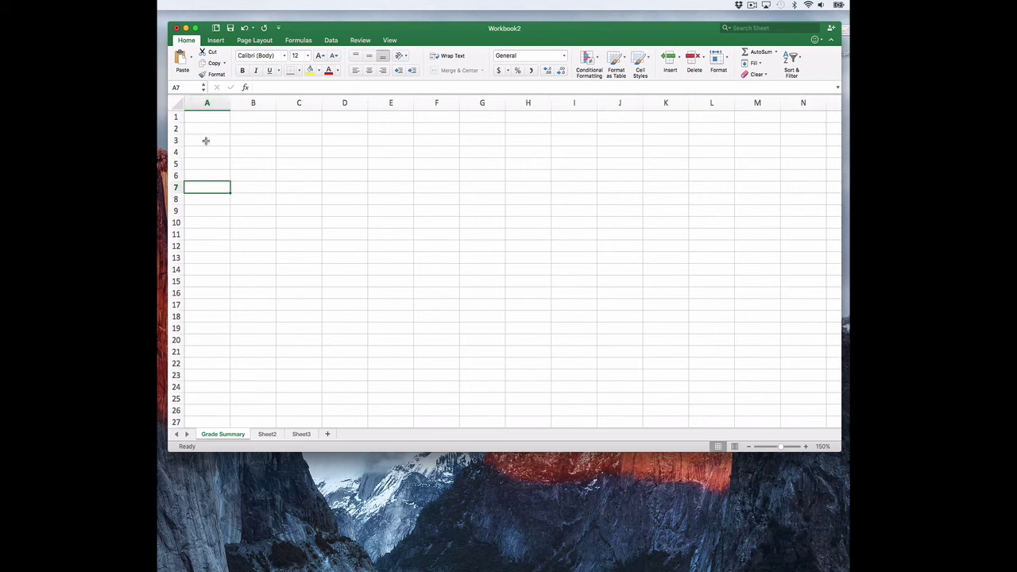
{"action": "left_click_drag", "start_coordinate": [213, 189], "coordinate": [523, 166]}
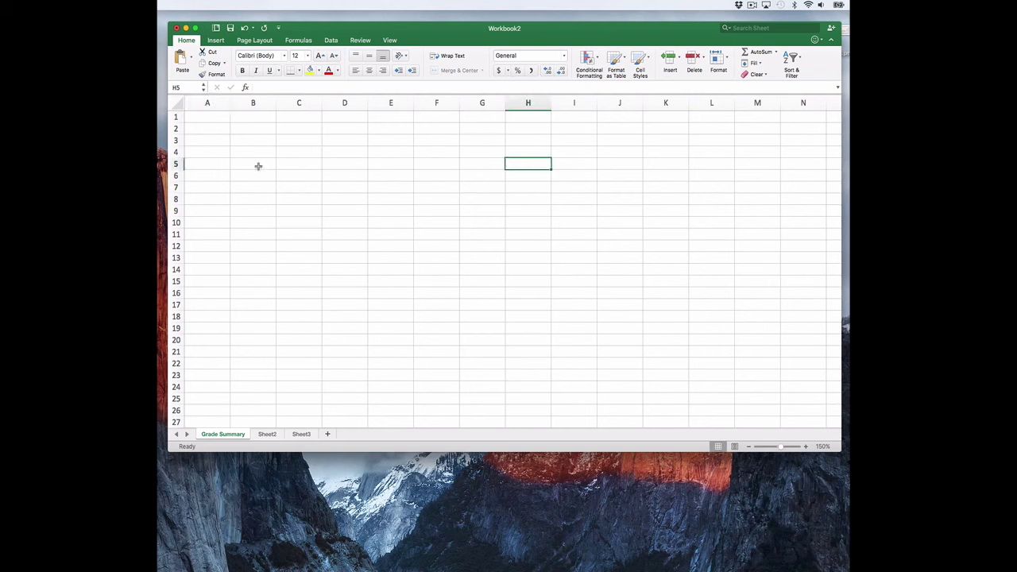
{"action": "left_click", "coordinate": [218, 120]}
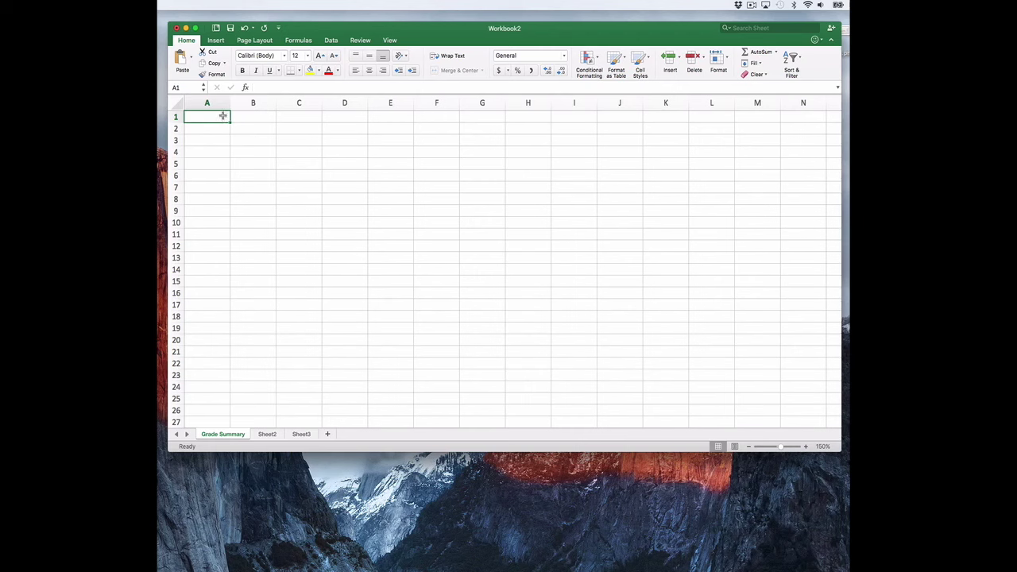
{"action": "left_click_drag", "start_coordinate": [230, 102], "coordinate": [281, 103]}
Enter the Category header and Reading Discussion, Assignments, Exams, Lab, Lab Final in column A.
{"action": "type", "text": "Categpr"}
{"action": "type", "text": "pr"}
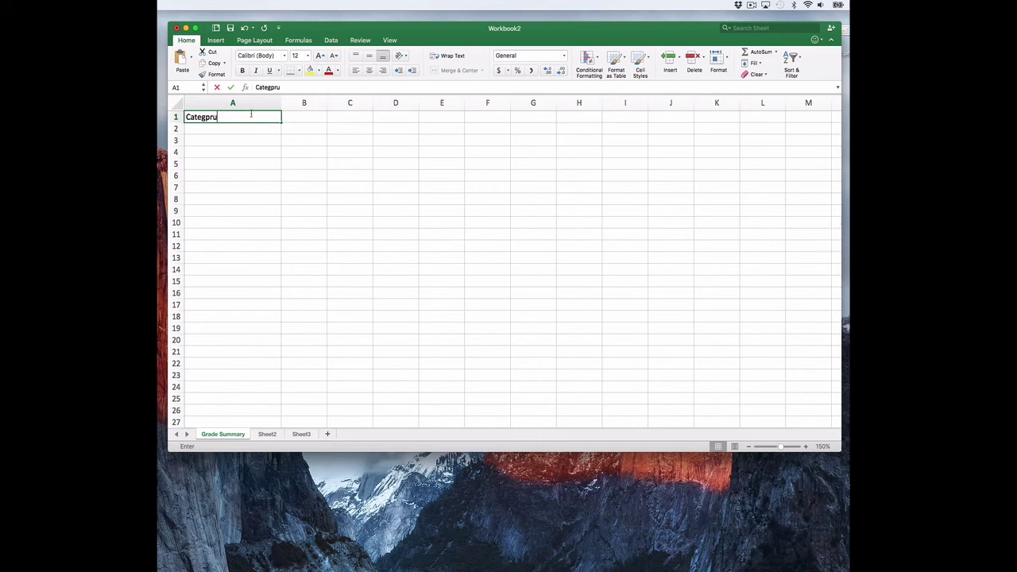
{"action": "key", "text": "BackSpace"}
{"action": "key", "text": "BackSpace"}
{"action": "type", "text": "ory"}
{"action": "key", "text": "Return"}
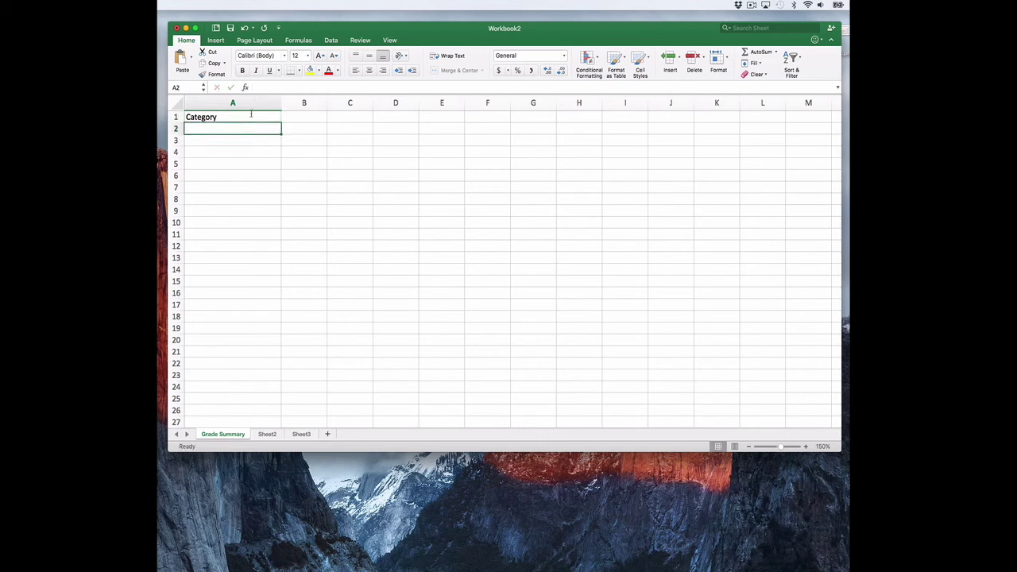
{"action": "type", "text": "Reading"}
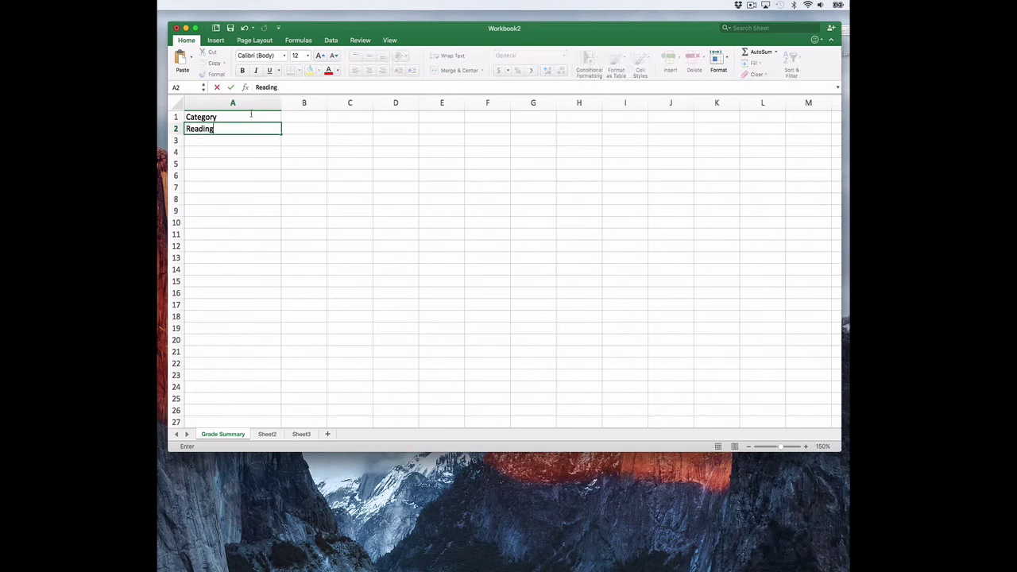
{"action": "type", "text": " Discussion"}
{"action": "key", "text": "Return"}
{"action": "type", "text": "Assignments"}
{"action": "key", "text": "Return"}
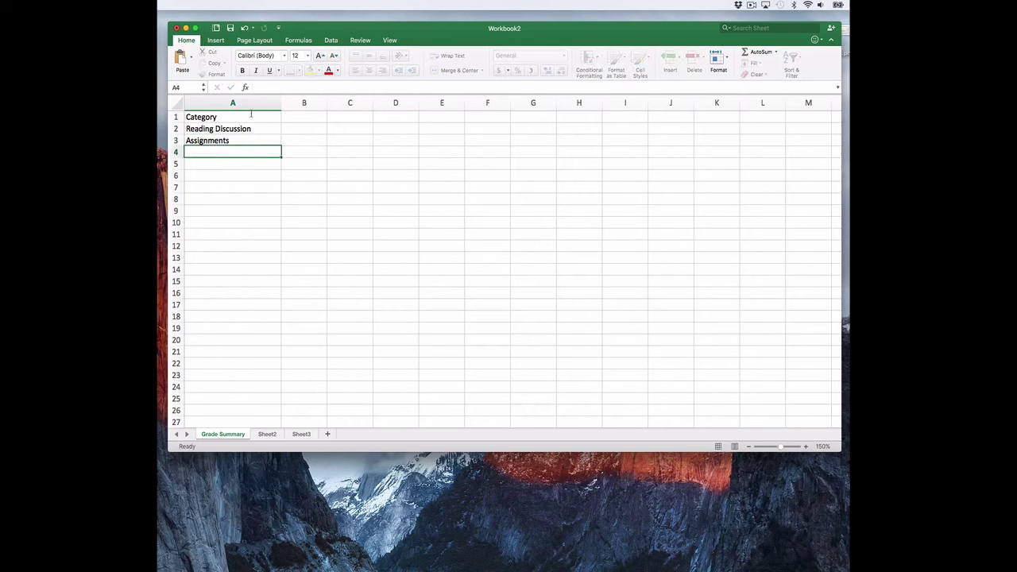
{"action": "type", "text": "Exams"}
{"action": "key", "text": "Return"}
{"action": "type", "text": "Lab"}
{"action": "key", "text": "Return"}
{"action": "type", "text": "Lab"}
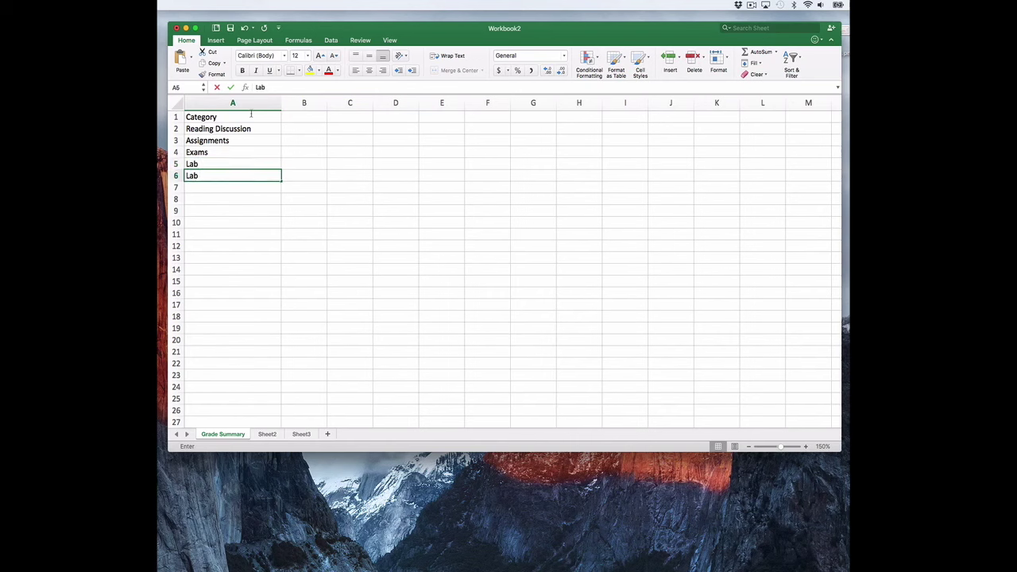
{"action": "type", "text": " Final"}
{"action": "key", "text": "Up"}
{"action": "key", "text": "Up"}
{"action": "key", "text": "Up"}
{"action": "key", "text": "Up"}
{"action": "key", "text": "Up"}
Bold the Category header and add a Weight header in B1.
{"action": "key", "text": "super+b"}
{"action": "key", "text": "Down"}
{"action": "key", "text": "Down"}
{"action": "key", "text": "Down"}
{"action": "key", "text": "Down"}
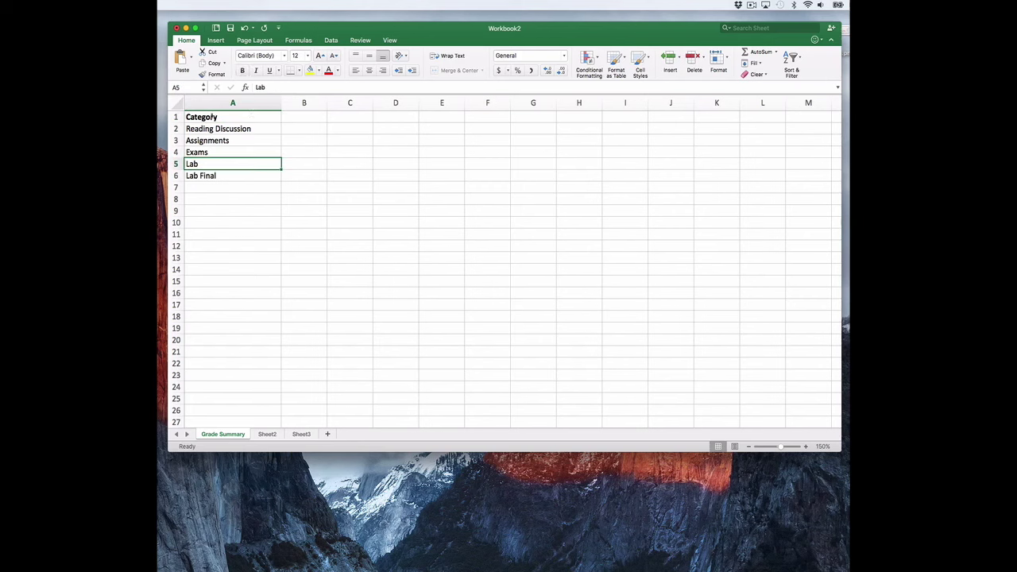
{"action": "left_click", "coordinate": [302, 117]}
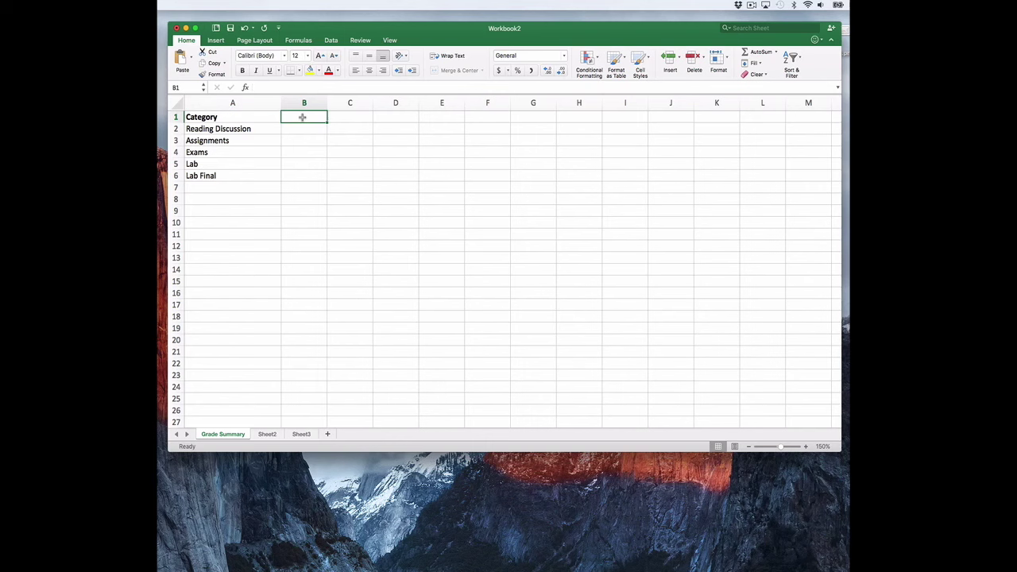
{"action": "type", "text": "Weight"}
{"action": "key", "text": "Return"}
Enter the weights 10, 30, 40, 17 and 3 in B2:B6.
{"action": "left_click", "coordinate": [315, 128]}
{"action": "type", "text": "10"}
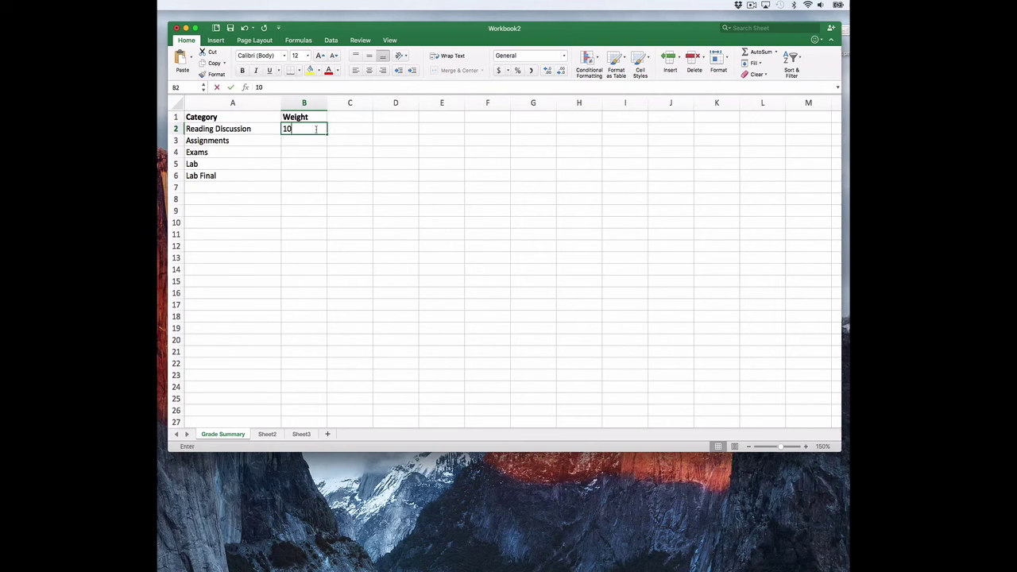
{"action": "key", "text": "Return"}
{"action": "type", "text": "30"}
{"action": "key", "text": "Return"}
{"action": "type", "text": "40"}
{"action": "key", "text": "Return"}
{"action": "type", "text": "17"}
{"action": "key", "text": "Return"}
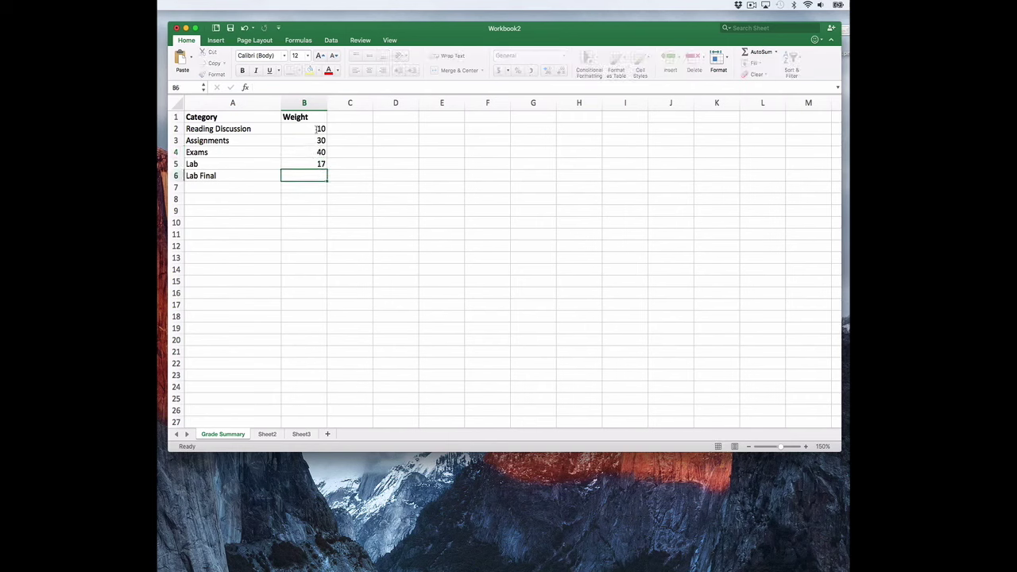
{"action": "type", "text": "3"}
{"action": "key", "text": "Up"}
{"action": "key", "text": "Up"}
{"action": "key", "text": "Up"}
{"action": "key", "text": "Up"}
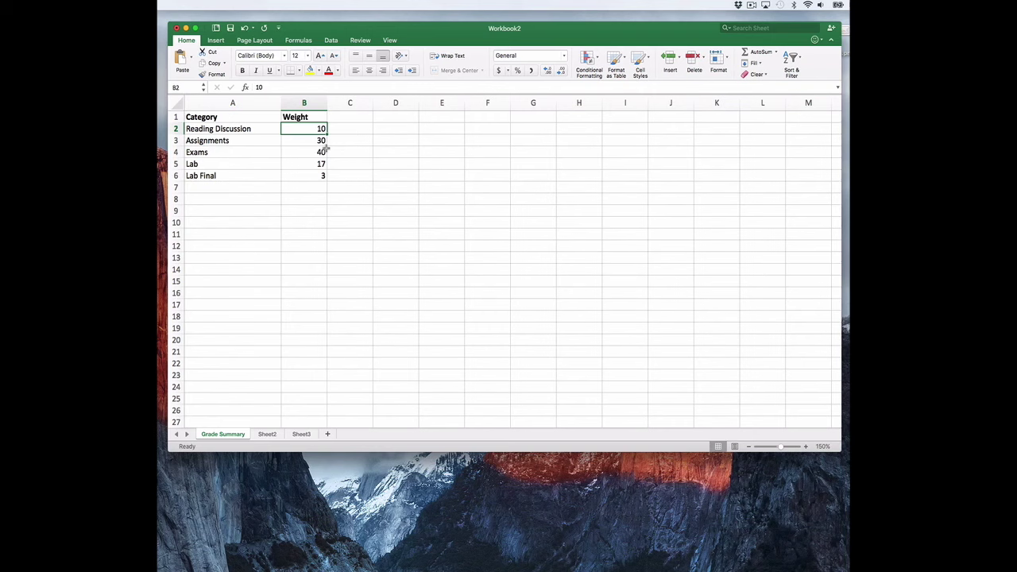
Format the weights in B2:B6 as percentages.
{"action": "left_click_drag", "start_coordinate": [311, 129], "coordinate": [311, 178]}
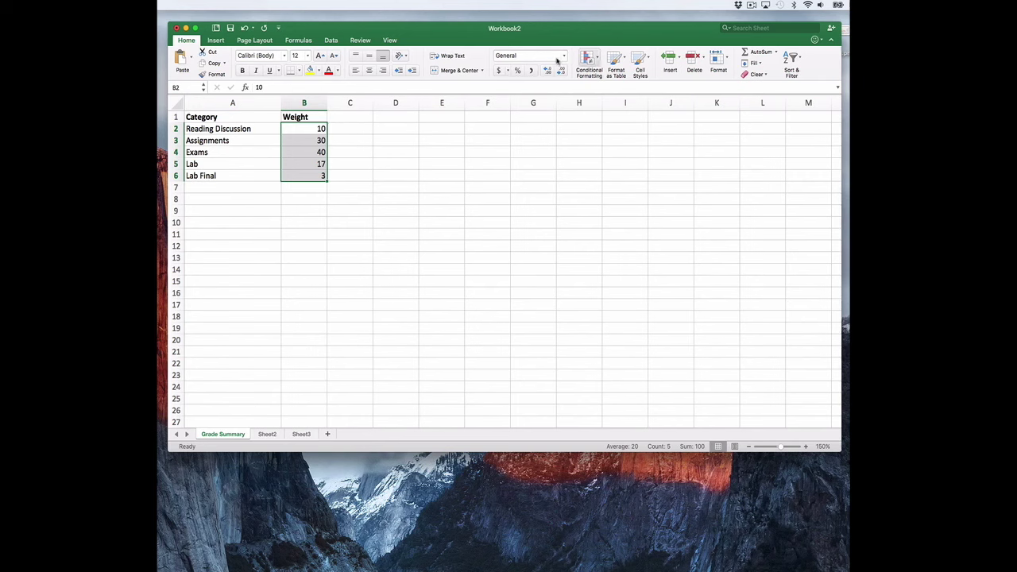
{"action": "left_click", "coordinate": [564, 57]}
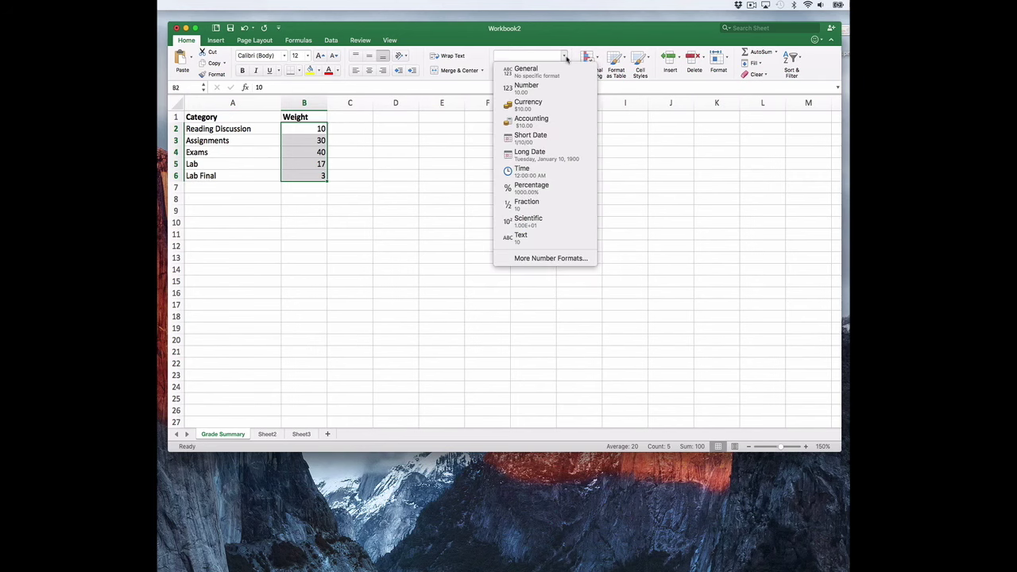
{"action": "left_click", "coordinate": [557, 190]}
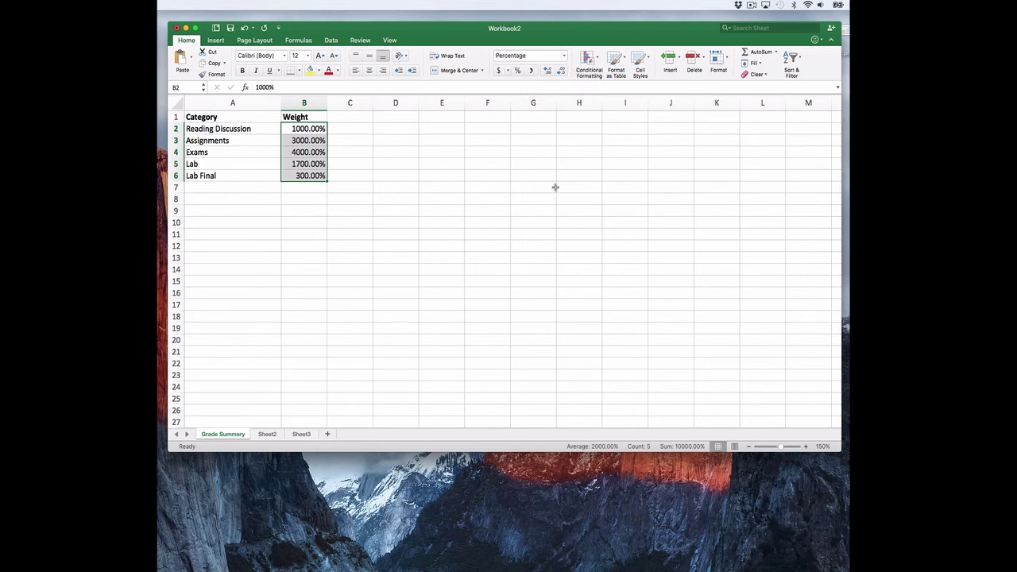
Re-enter the weights so they read 10%, 30%, 40%, 17% and 3%.
{"action": "left_click", "coordinate": [309, 131]}
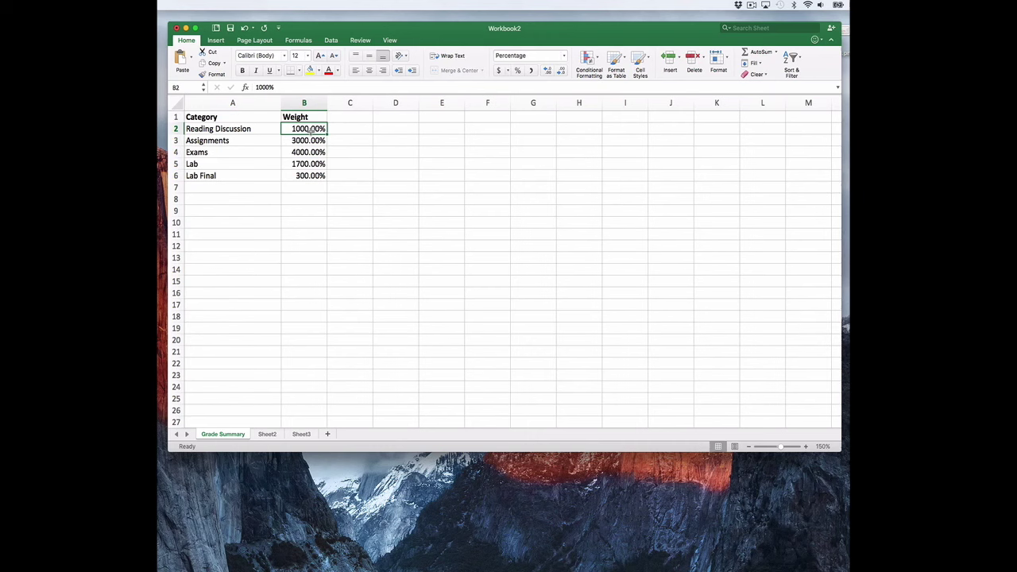
{"action": "type", "text": "10"}
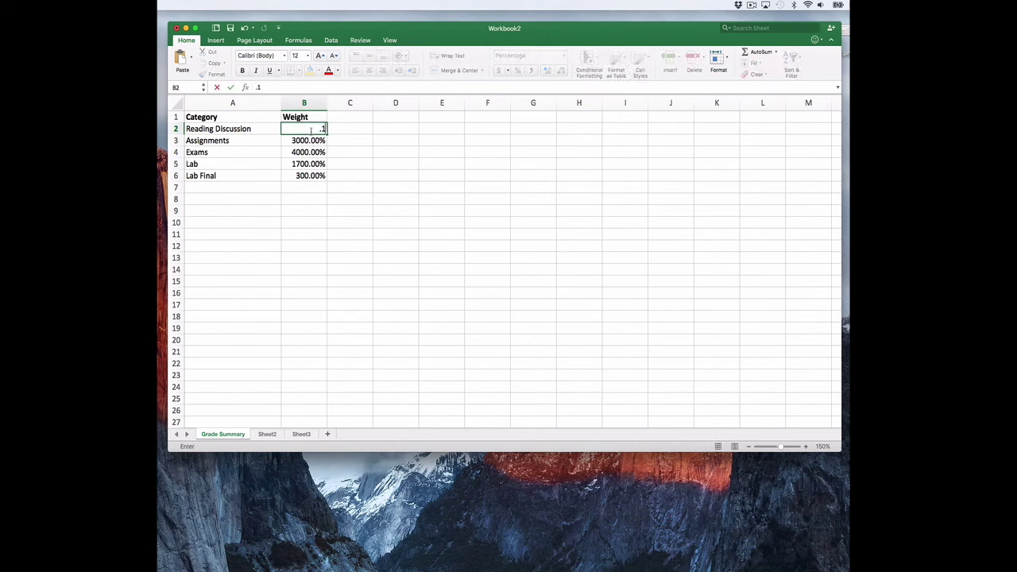
{"action": "key", "text": "Return"}
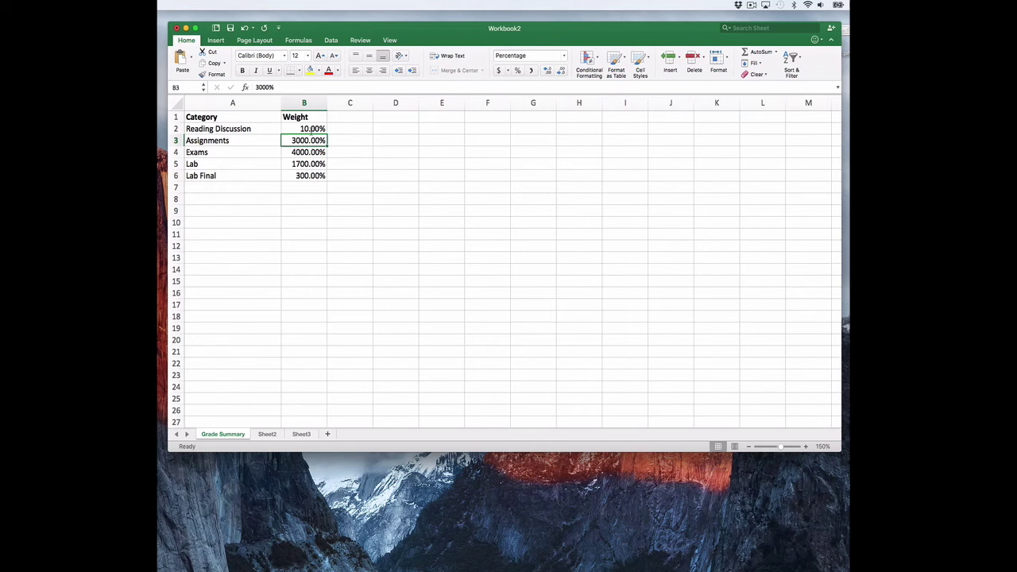
{"action": "type", "text": "30"}
{"action": "key", "text": "Return"}
{"action": "type", "text": "1"}
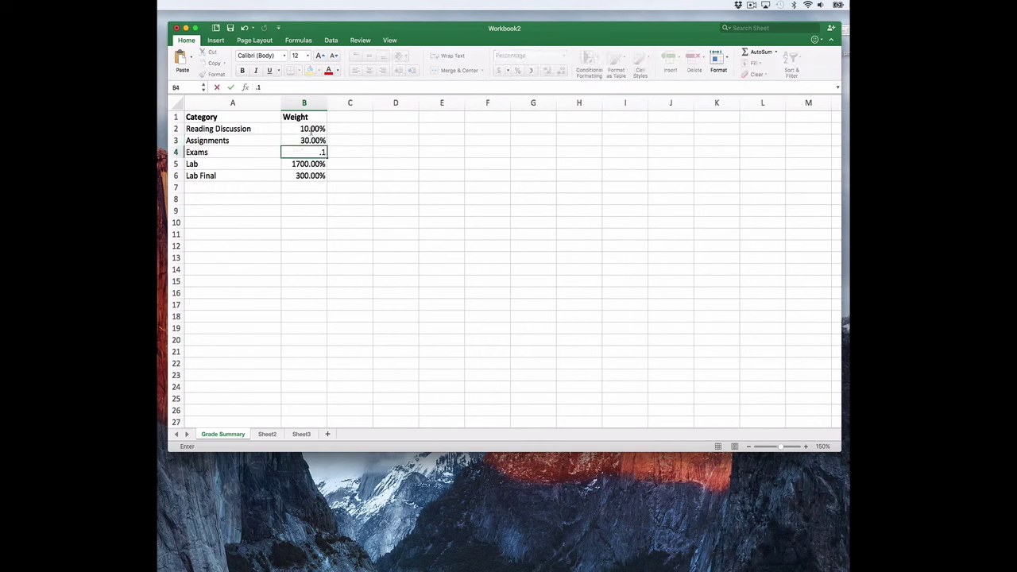
{"action": "key", "text": "Return"}
{"action": "type", "text": ".17"}
{"action": "key", "text": "Return"}
{"action": "type", "text": ".03"}
{"action": "key", "text": "Return"}
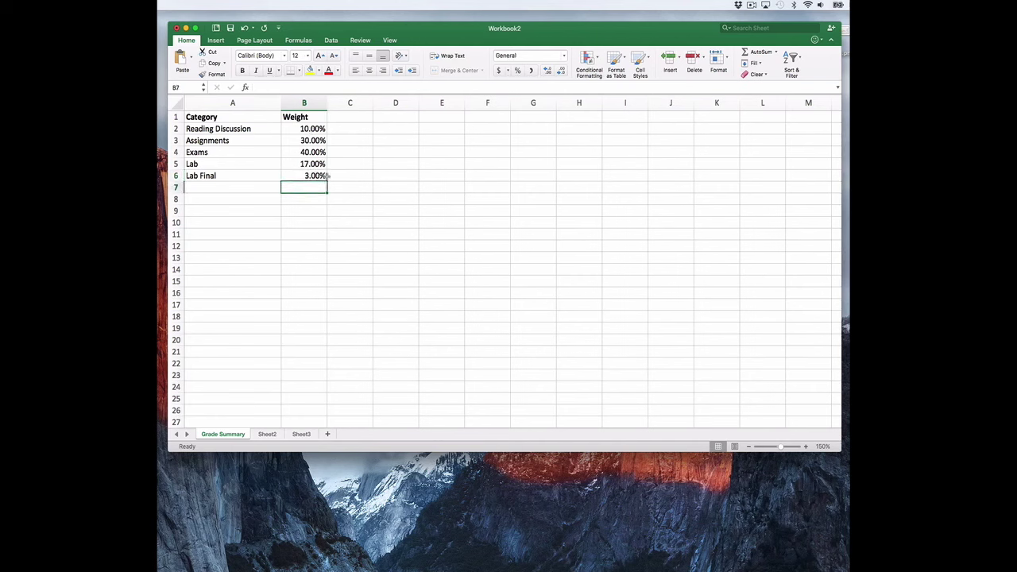
Show the weight percentages in B2:B6 as whole numbers without decimals.
{"action": "left_click_drag", "start_coordinate": [315, 128], "coordinate": [315, 175]}
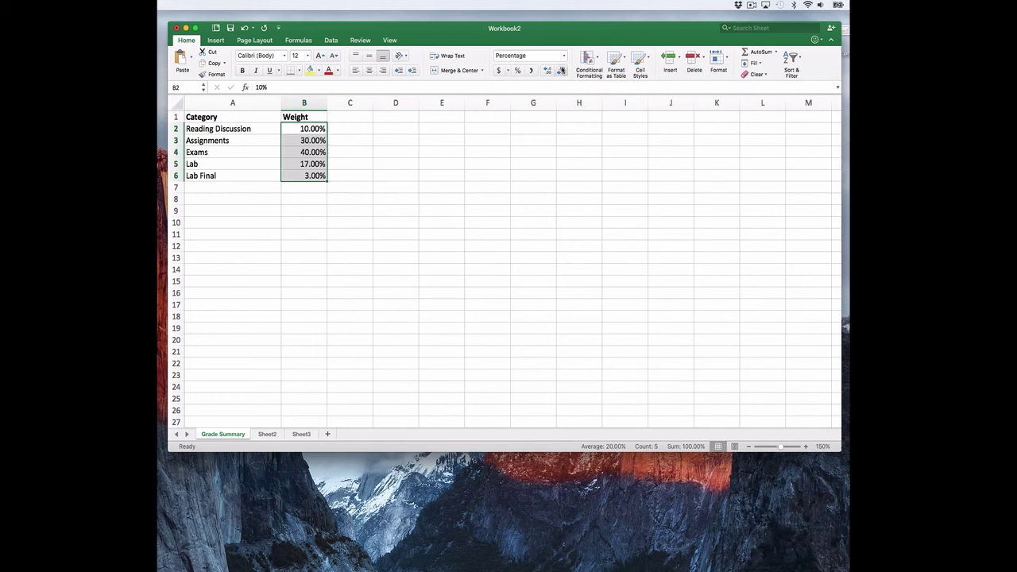
{"action": "left_click", "coordinate": [548, 72]}
{"action": "left_click", "coordinate": [548, 72]}
{"action": "left_click", "coordinate": [560, 72]}
{"action": "left_click", "coordinate": [560, 72]}
{"action": "left_click", "coordinate": [560, 71]}
{"action": "left_click", "coordinate": [560, 72]}
{"action": "left_click", "coordinate": [323, 211]}
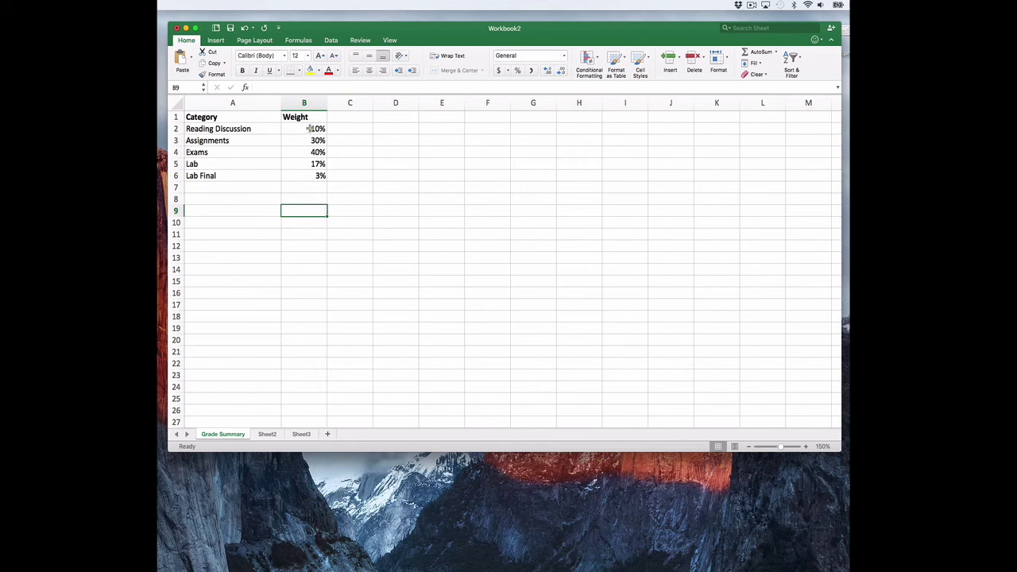
{"action": "left_click", "coordinate": [364, 120]}
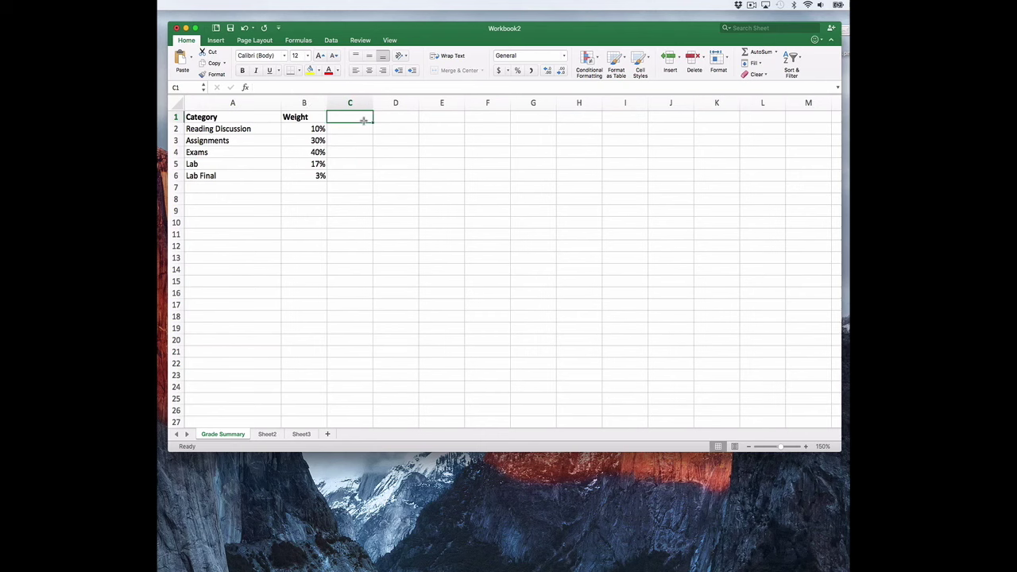
Add a bold My Score header in C1.
{"action": "type", "text": "My Score"}
{"action": "key", "text": "ctrl+Return"}
{"action": "key", "text": "super+b"}
{"action": "key", "text": "Down"}
{"action": "key", "text": "Down"}
{"action": "key", "text": "Down"}
{"action": "key", "text": "Down"}
{"action": "key", "text": "Down"}
{"action": "key", "text": "Down"}
{"action": "key", "text": "Up"}
{"action": "key", "text": "Up"}
{"action": "key", "text": "Up"}
{"action": "key", "text": "Up"}
{"action": "key", "text": "Up"}
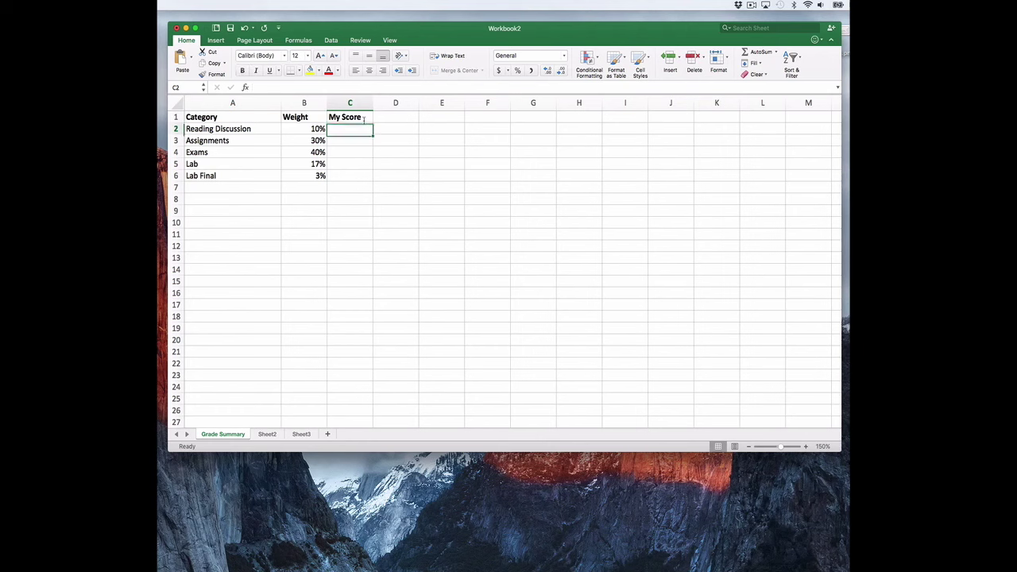
Enter a score of 100 for every category in C2:C6 and label row 7 'Final Score'.
{"action": "type", "text": "1"}
{"action": "type", "text": "00"}
{"action": "key", "text": "Return"}
{"action": "type", "text": "10"}
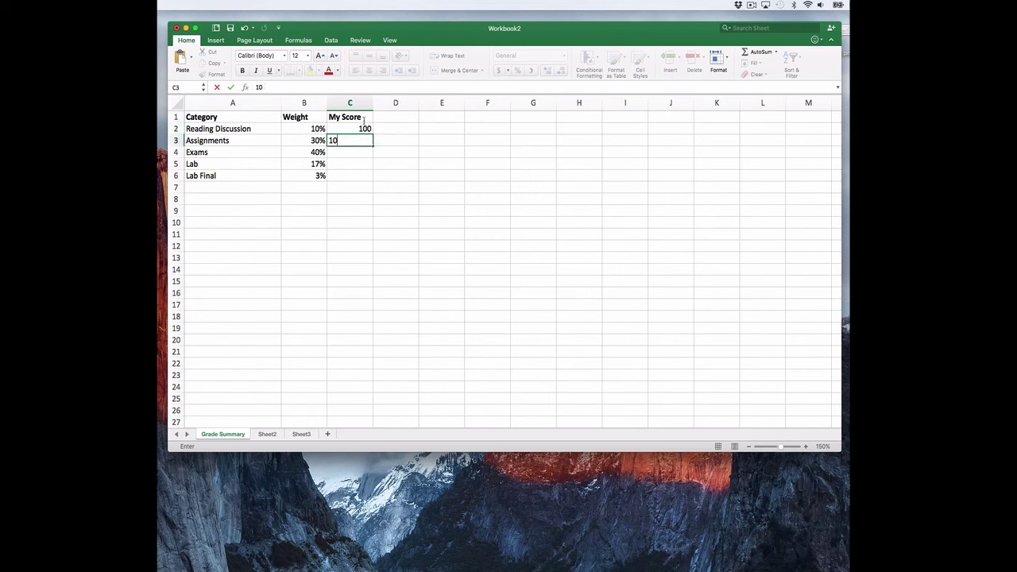
{"action": "key", "text": "Return"}
{"action": "type", "text": "100"}
{"action": "key", "text": "Return"}
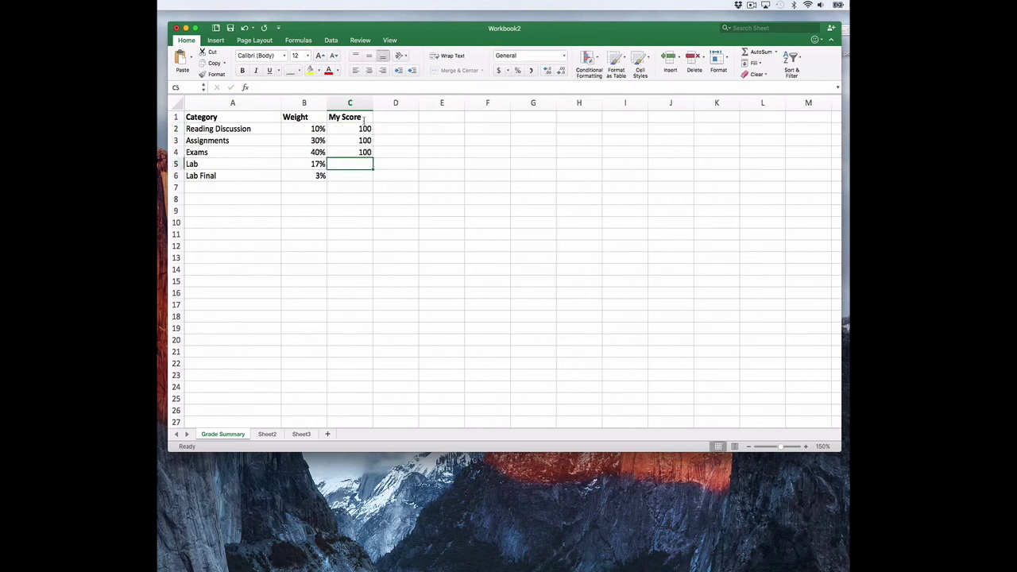
{"action": "type", "text": "100"}
{"action": "key", "text": "Return"}
{"action": "type", "text": "100"}
{"action": "key", "text": "Return"}
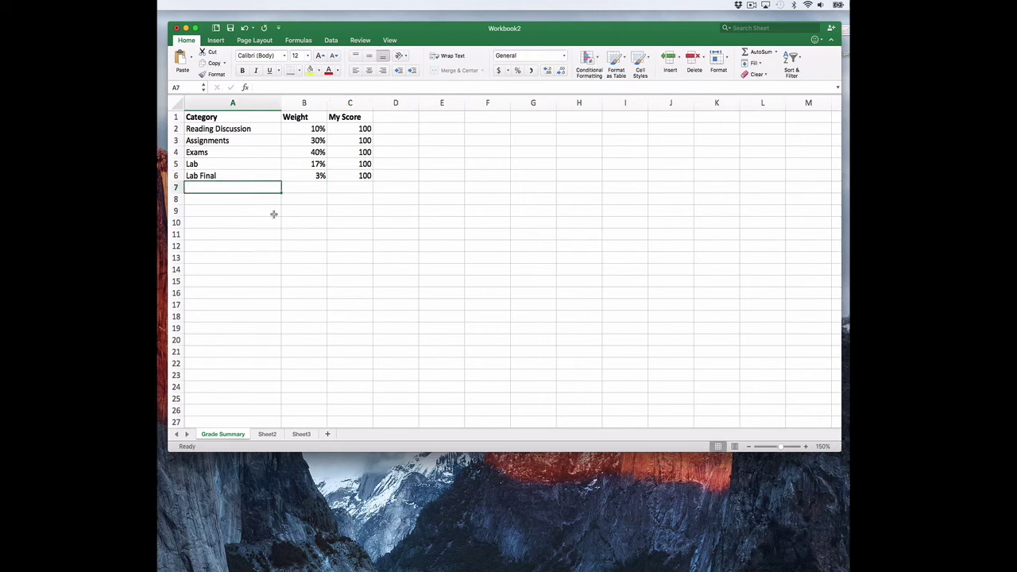
{"action": "type", "text": "Final"}
{"action": "type", "text": " Score"}
{"action": "key", "text": "Tab"}
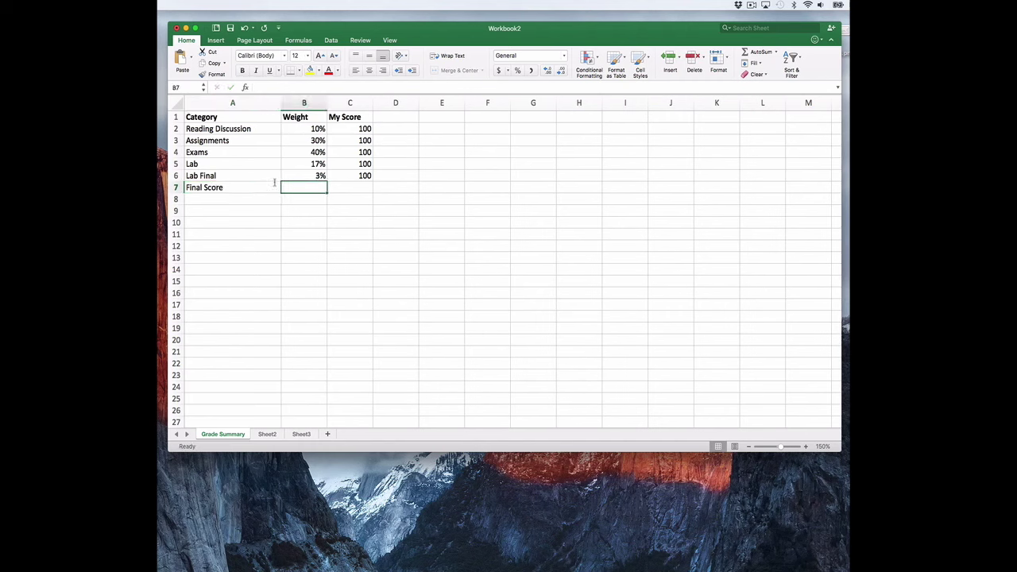
Bold the Final Score label in A7.
{"action": "key", "text": "Tab"}
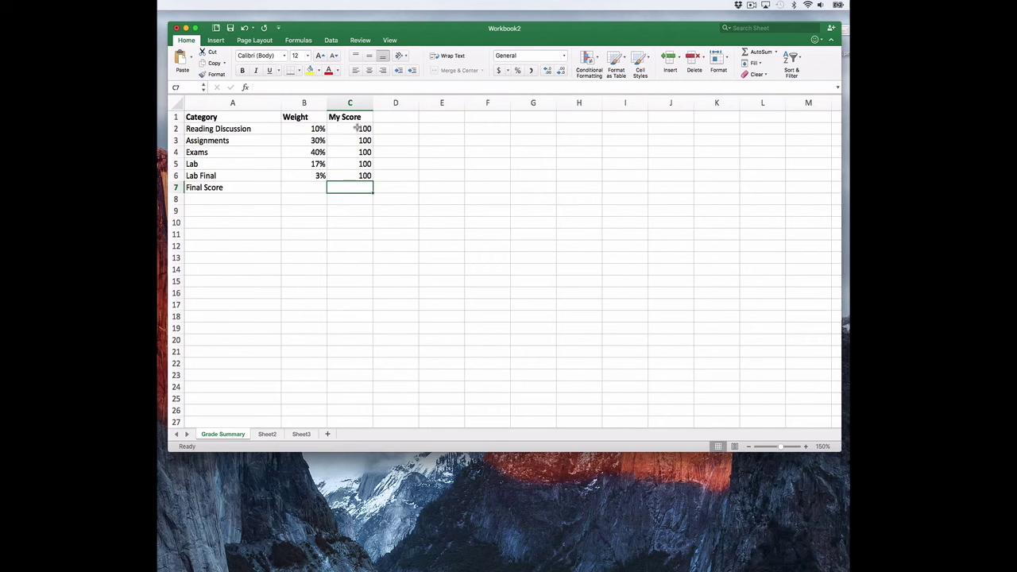
{"action": "left_click", "coordinate": [218, 187]}
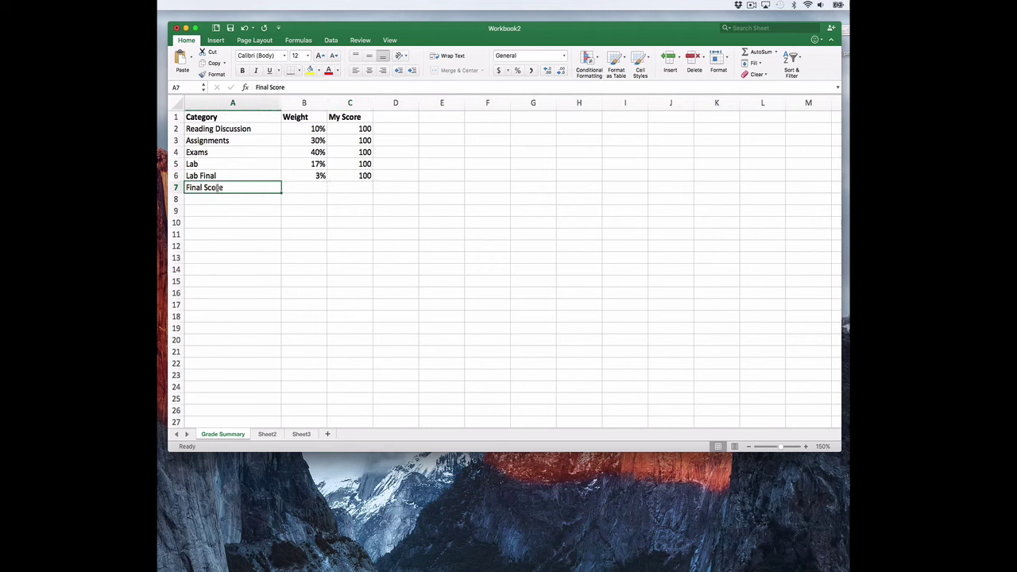
{"action": "key", "text": "super+b"}
In C7, build the weighted-sum formula multiplying each score in column C by its weight in column B.
{"action": "left_click", "coordinate": [362, 189]}
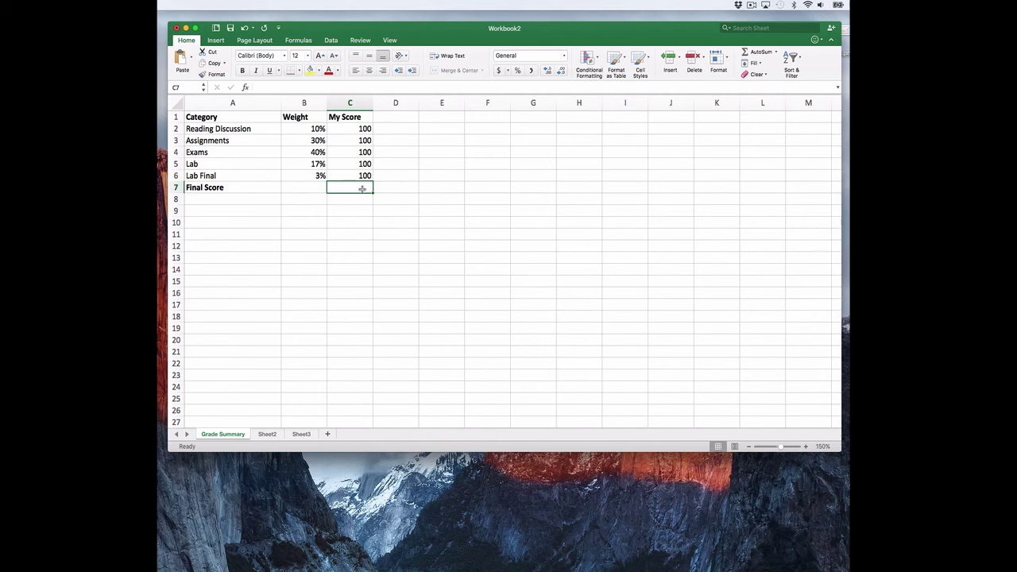
{"action": "type", "text": "="}
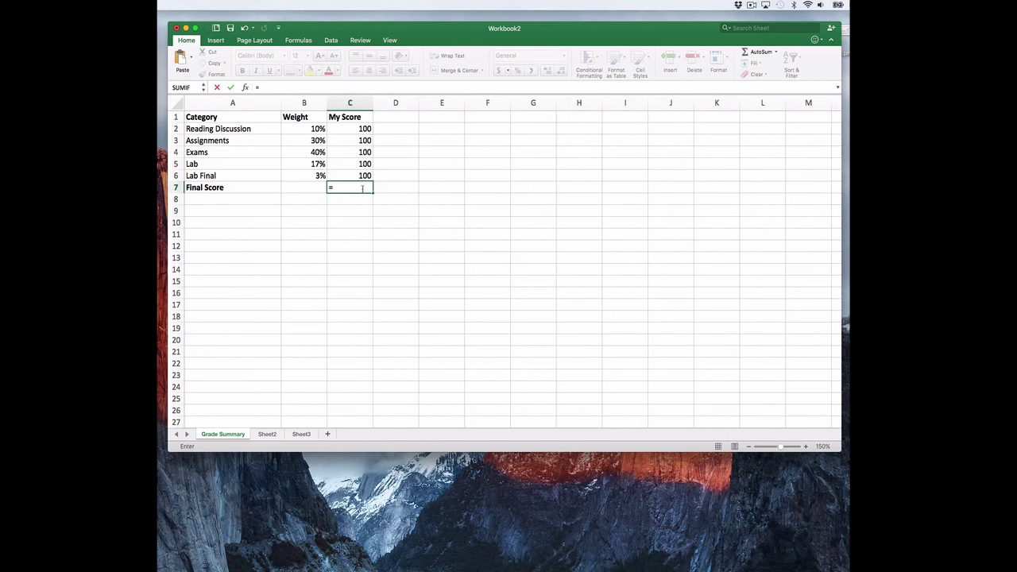
{"action": "left_click", "coordinate": [358, 129]}
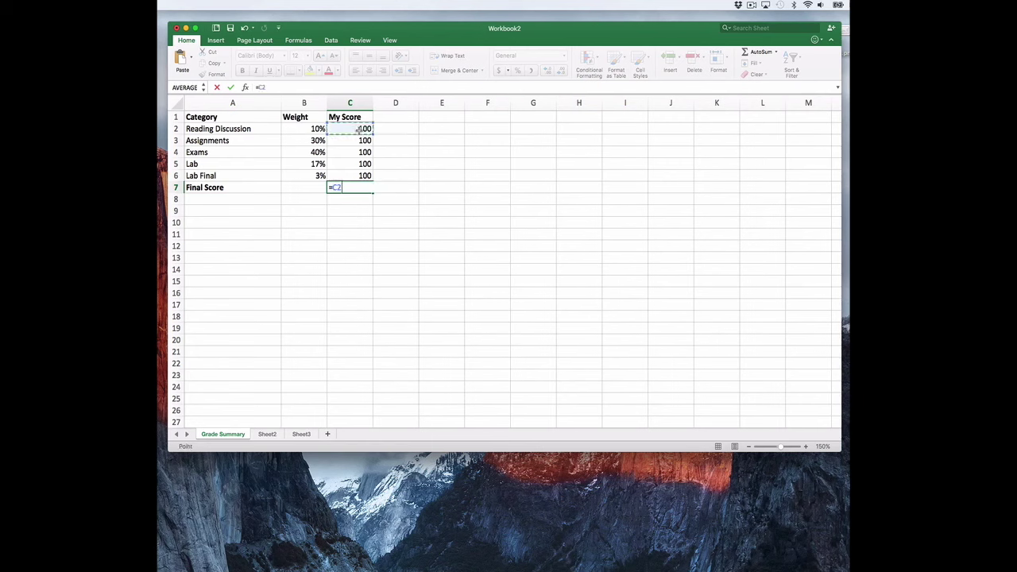
{"action": "left_click", "coordinate": [307, 128]}
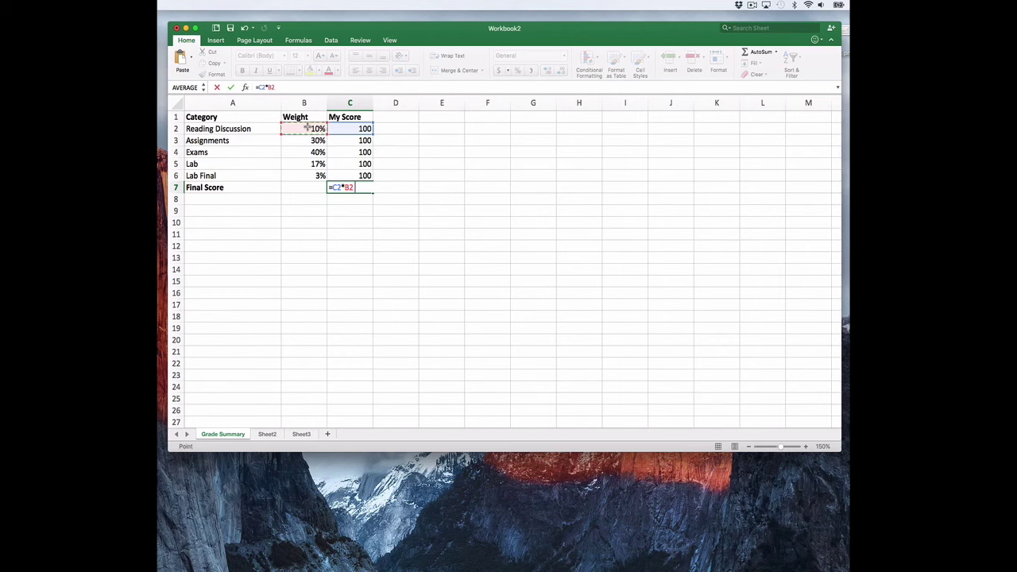
{"action": "type", "text": "+"}
{"action": "left_click", "coordinate": [365, 141]}
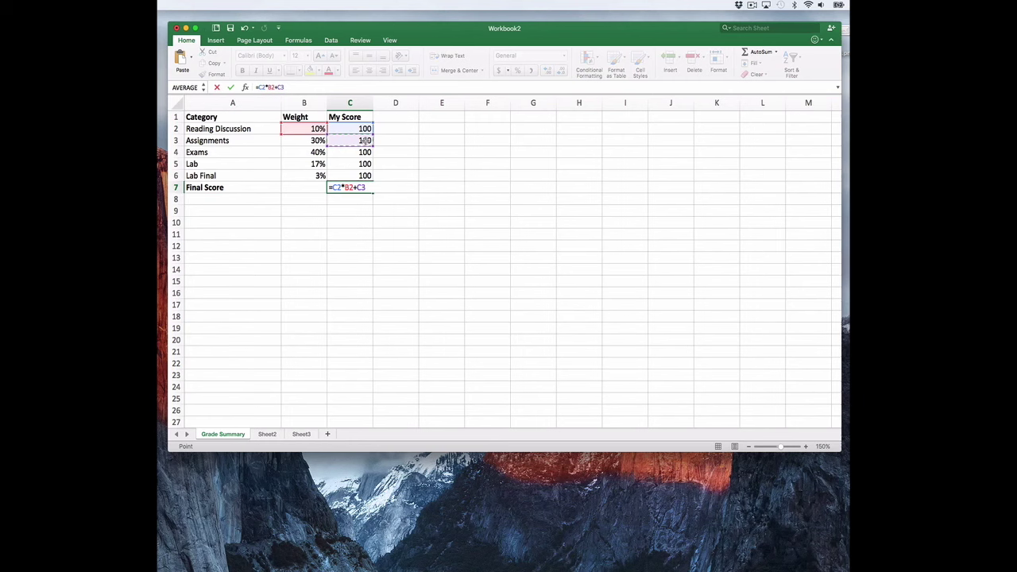
{"action": "type", "text": "*"}
{"action": "left_click", "coordinate": [316, 141]}
{"action": "left_click", "coordinate": [352, 154]}
{"action": "type", "text": "*"}
{"action": "left_click", "coordinate": [303, 154]}
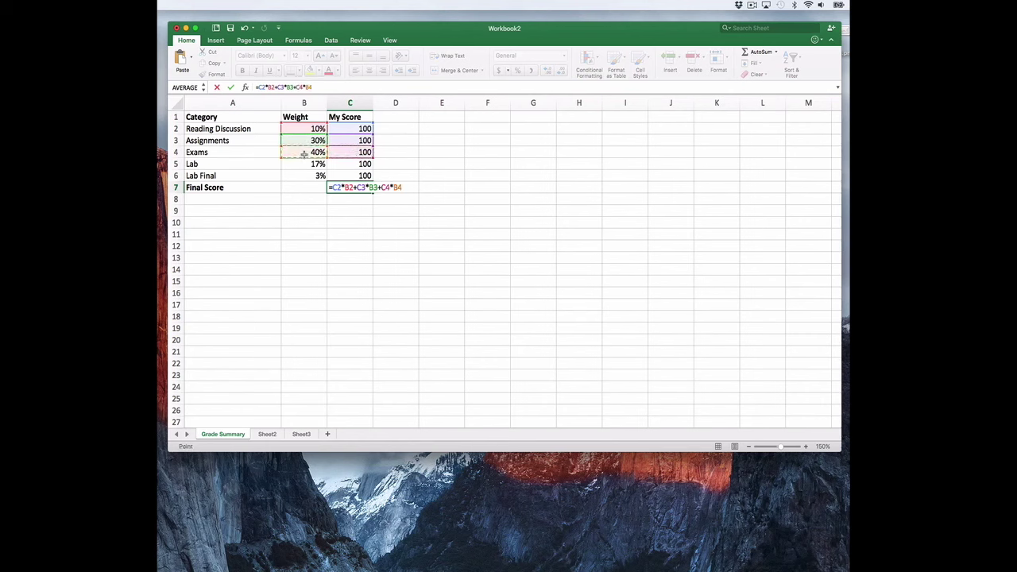
{"action": "type", "text": "+"}
{"action": "left_click", "coordinate": [365, 165]}
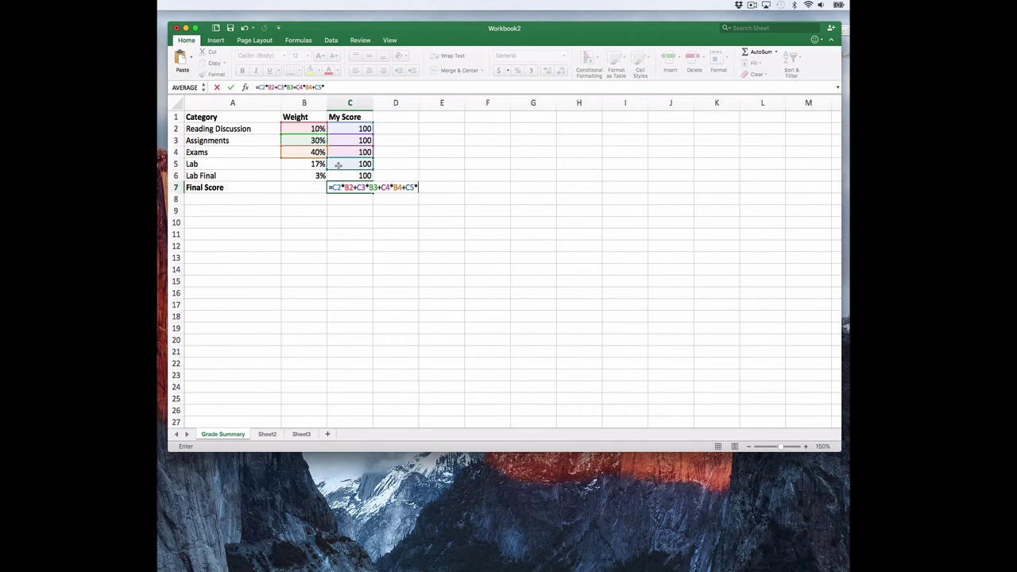
{"action": "left_click", "coordinate": [318, 165]}
{"action": "key", "text": "Return"}
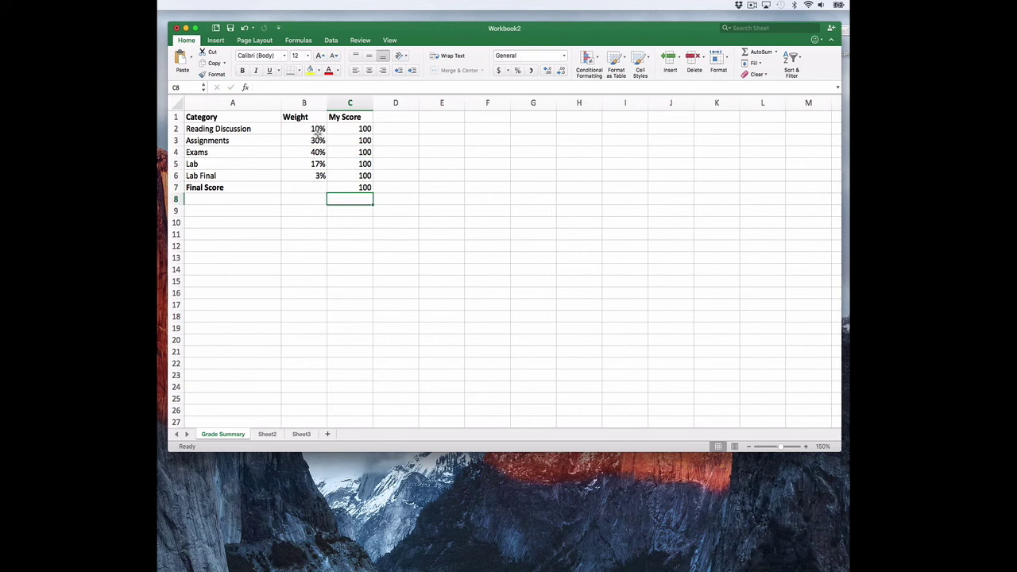
{"action": "left_click", "coordinate": [305, 187]}
Total the weights in B7 with =SUM(B2:B6), giving 100%.
{"action": "type", "text": "=SUM("}
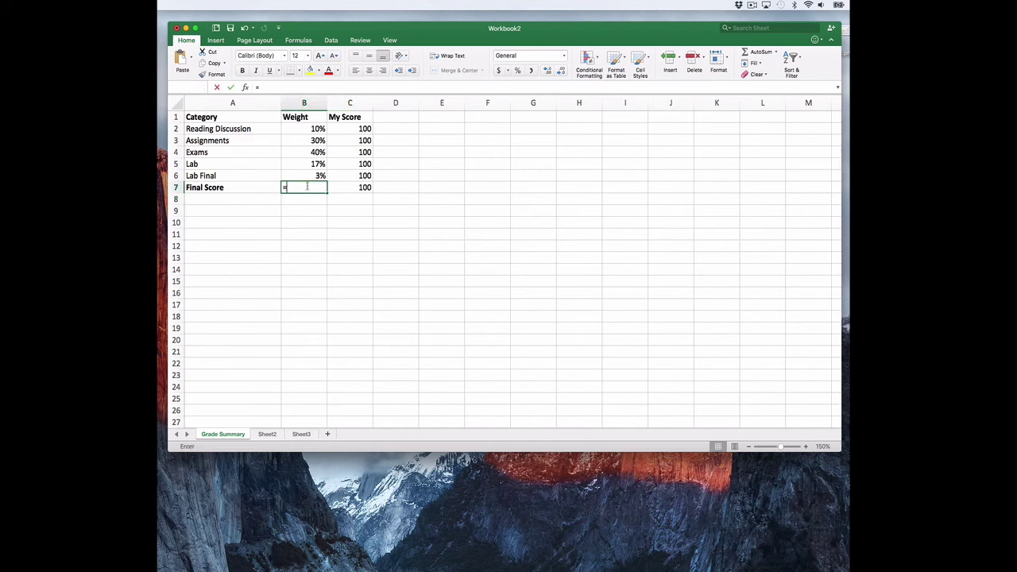
{"action": "left_click_drag", "start_coordinate": [315, 128], "coordinate": [315, 170]}
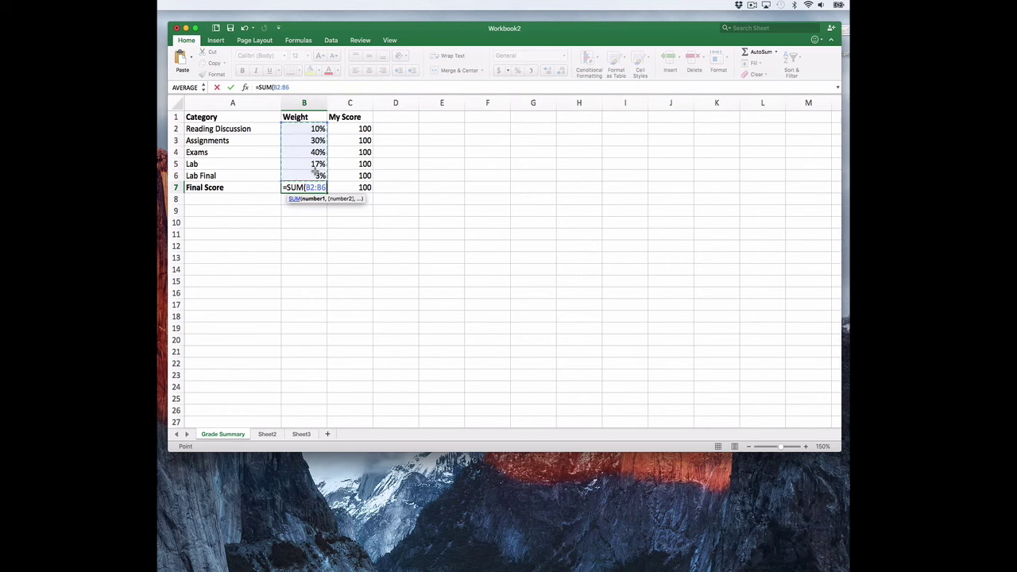
{"action": "type", "text": ")"}
{"action": "key", "text": "Return"}
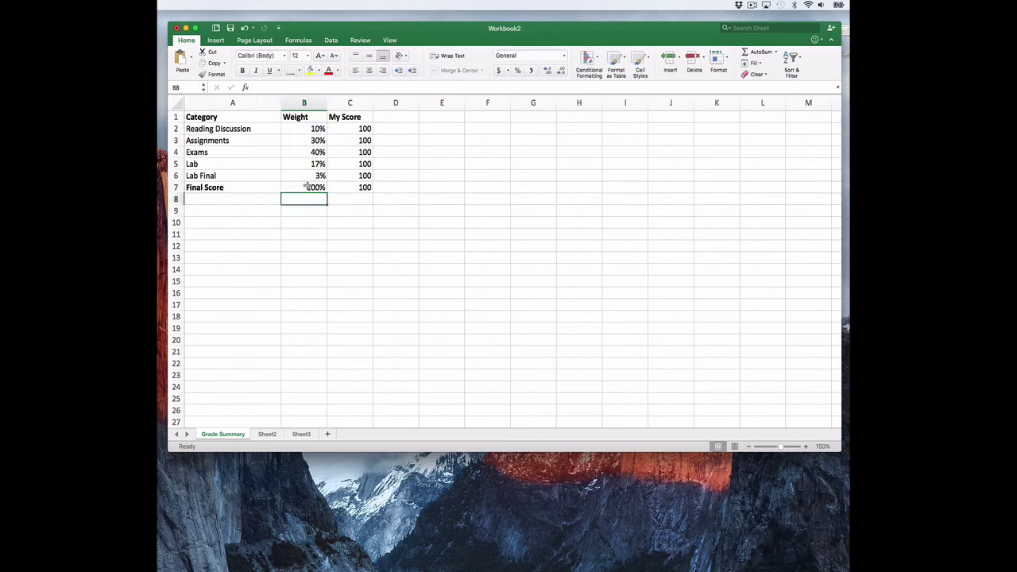
Check the C7 formula and try scores 50, 80, 100, 99, 75, yielding 88.08.
{"action": "left_click", "coordinate": [363, 186]}
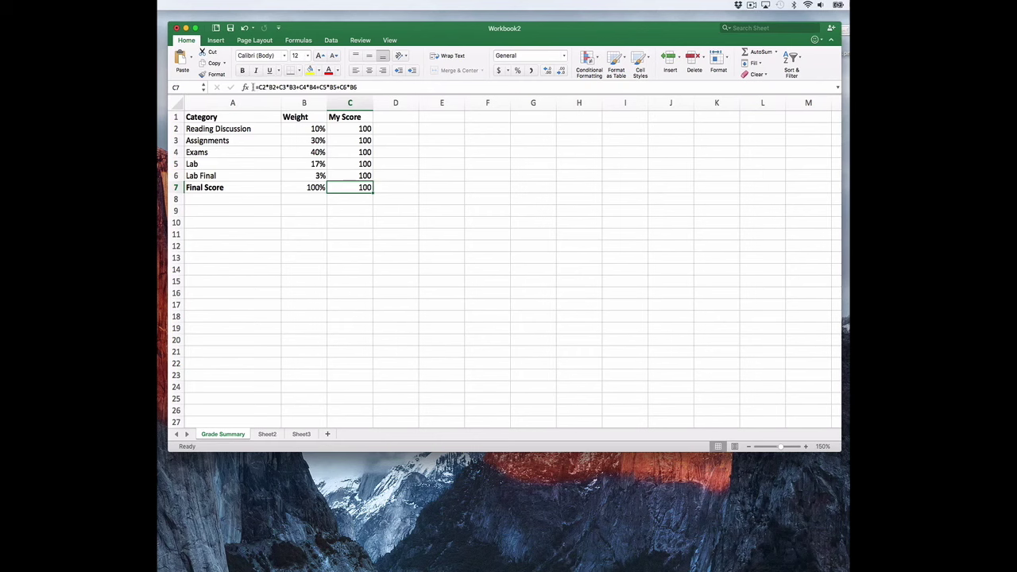
{"action": "left_click", "coordinate": [340, 89]}
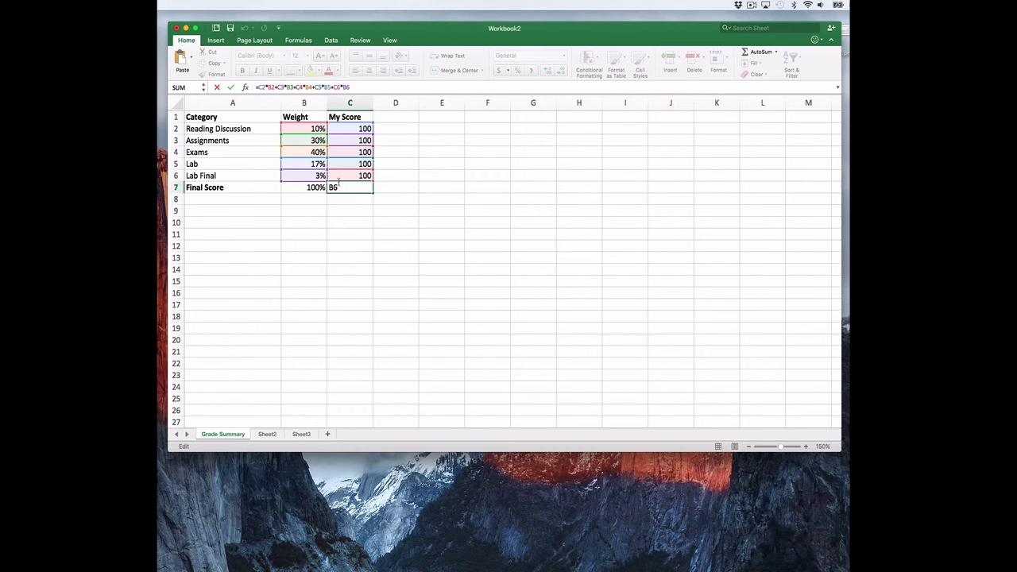
{"action": "key", "text": "Return"}
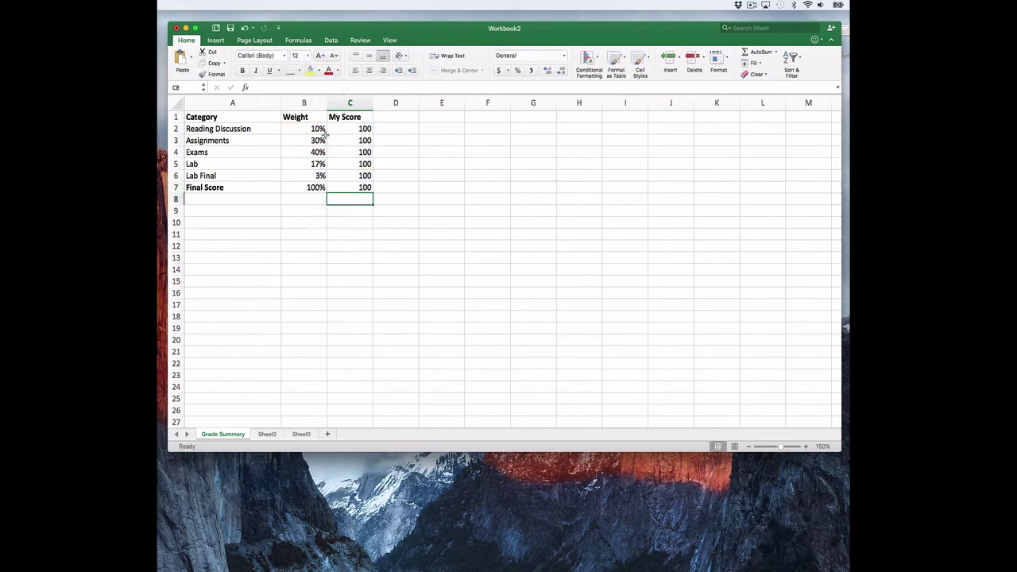
{"action": "left_click", "coordinate": [367, 129]}
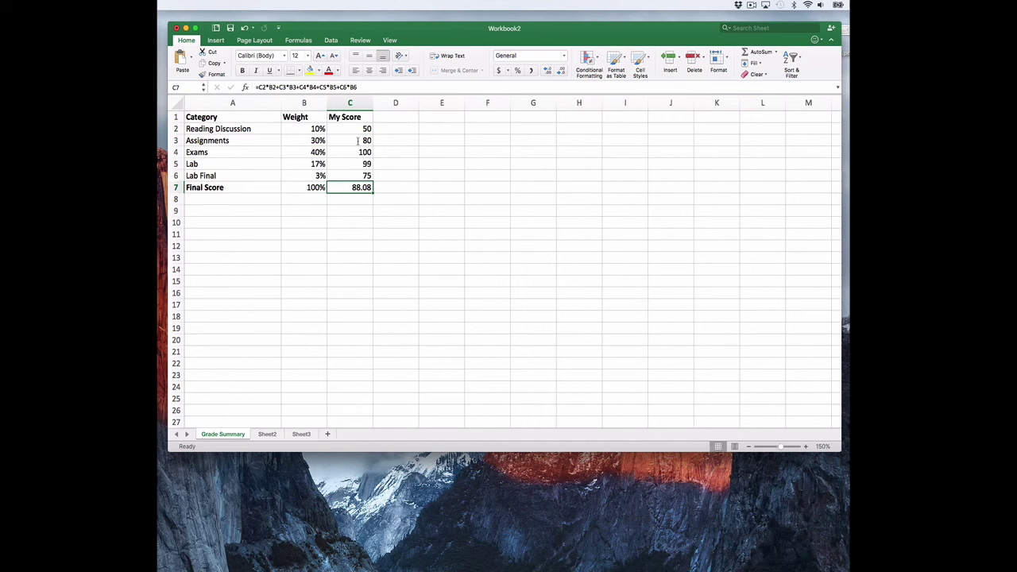
{"action": "key", "text": "Up"}
{"action": "key", "text": "Up"}
{"action": "key", "text": "Up"}
{"action": "key", "text": "Up"}
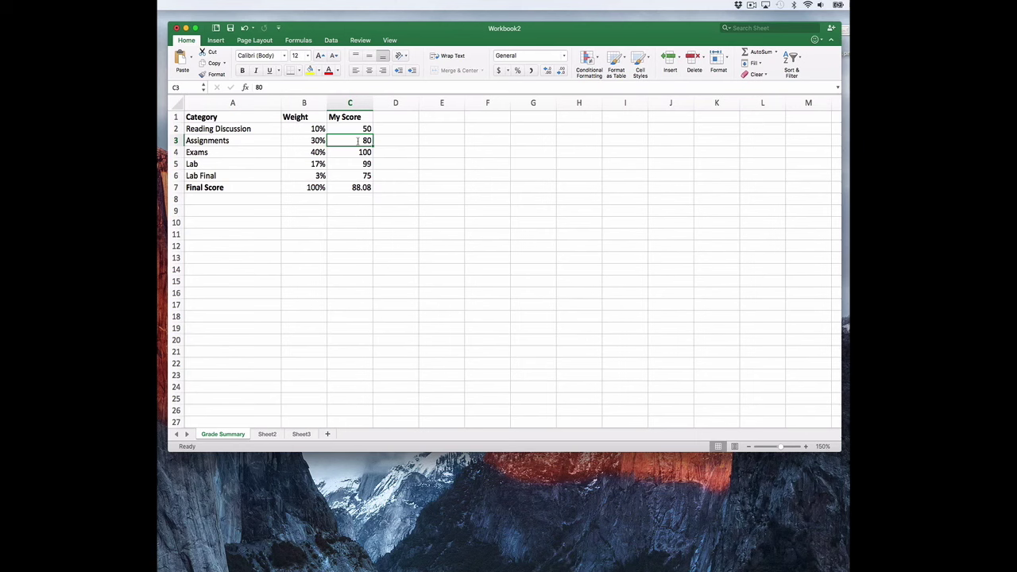
{"action": "key", "text": "Down"}
{"action": "key", "text": "Down"}
{"action": "key", "text": "Down"}
{"action": "key", "text": "Down"}
{"action": "key", "text": "Down"}
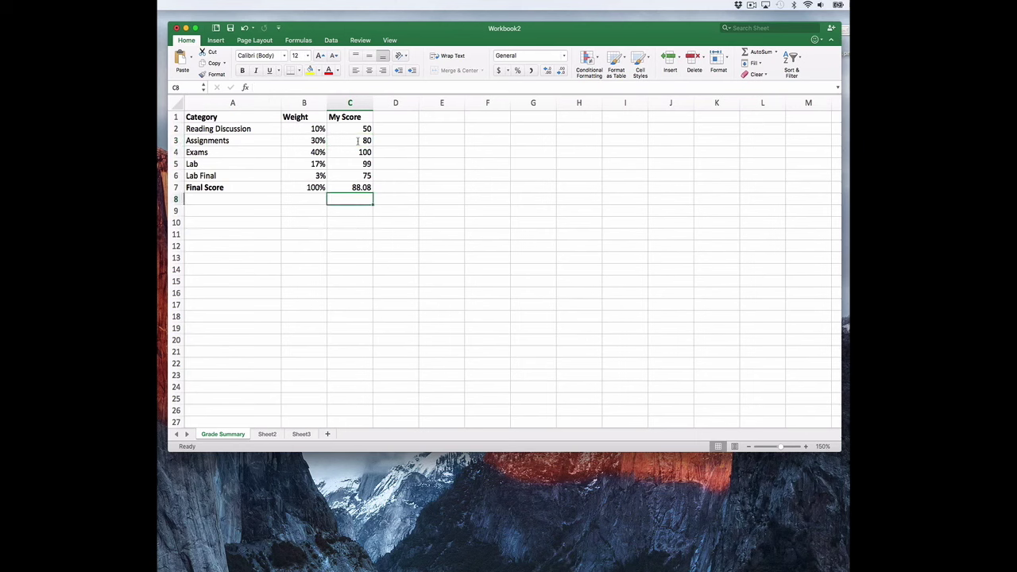
{"action": "left_click", "coordinate": [391, 117]}
Label column D 'Goals', replacing the initial 'Projections' header.
{"action": "type", "text": "Projections"}
{"action": "key", "text": "Return"}
{"action": "double_click", "coordinate": [390, 119]}
{"action": "double_click", "coordinate": [384, 117]}
{"action": "type", "text": "Goals"}
{"action": "key", "text": "Return"}
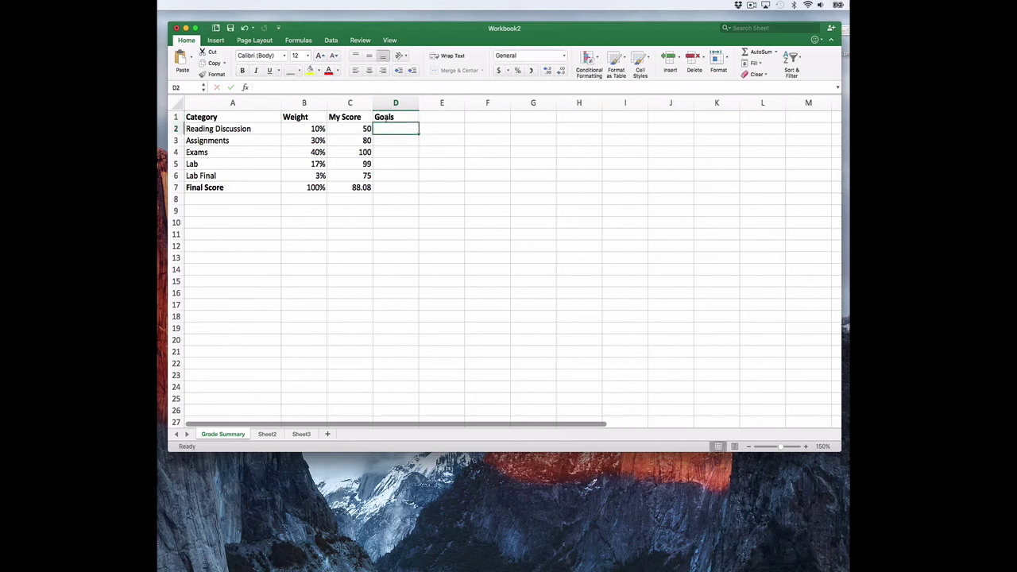
Enter a goal of 100 in D2 and fill it down through D6.
{"action": "type", "text": "100"}
{"action": "key", "text": "Return"}
{"action": "left_click", "coordinate": [407, 128]}
{"action": "left_click_drag", "start_coordinate": [419, 134], "coordinate": [413, 176]}
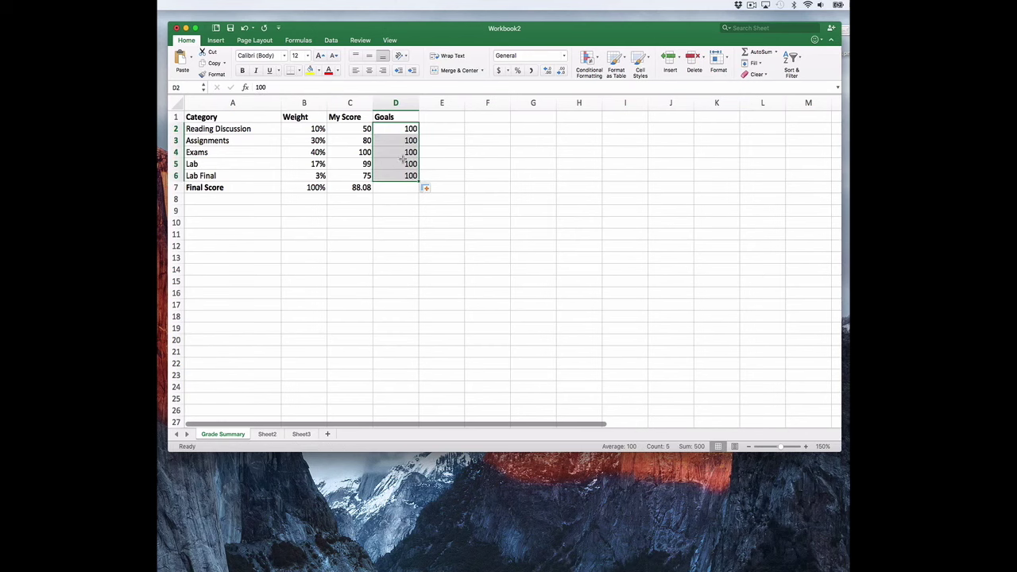
{"action": "scroll", "coordinate": [415, 278], "scroll_direction": "down", "scroll_amount": 1}
{"action": "scroll", "coordinate": [400, 200], "scroll_direction": "down", "scroll_amount": 15}
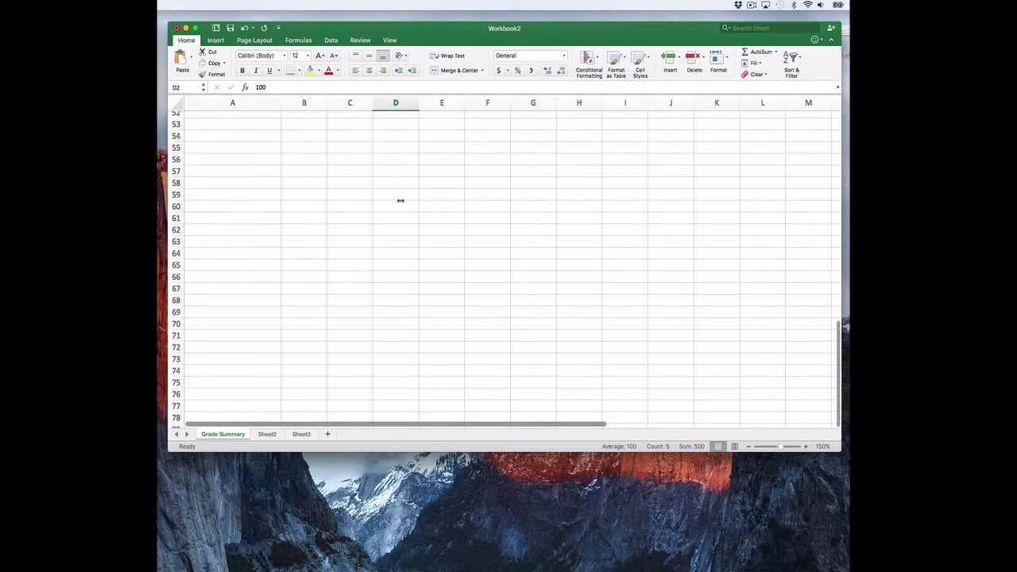
{"action": "scroll", "coordinate": [399, 200], "scroll_direction": "up", "scroll_amount": 15}
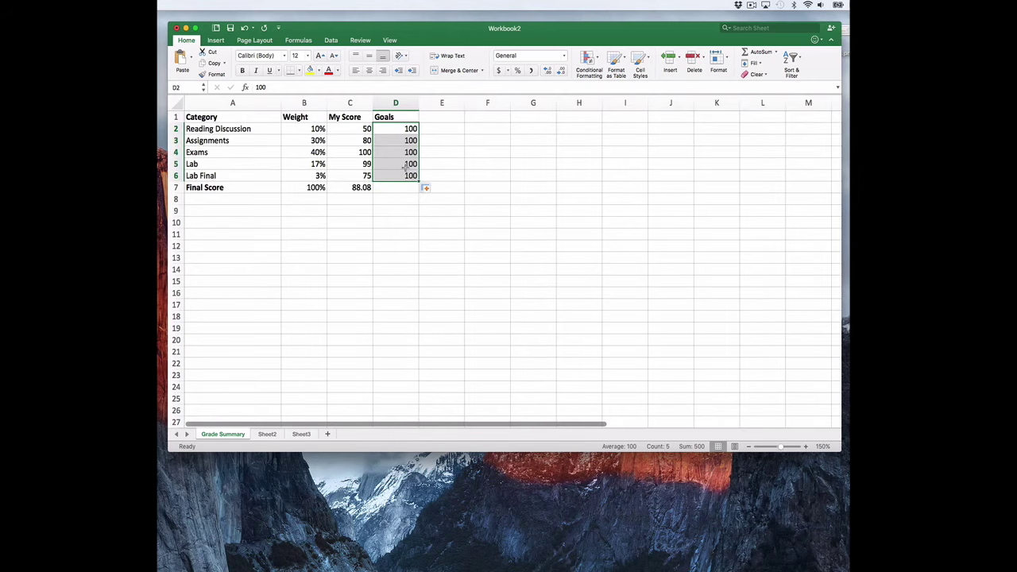
{"action": "left_click", "coordinate": [359, 189]}
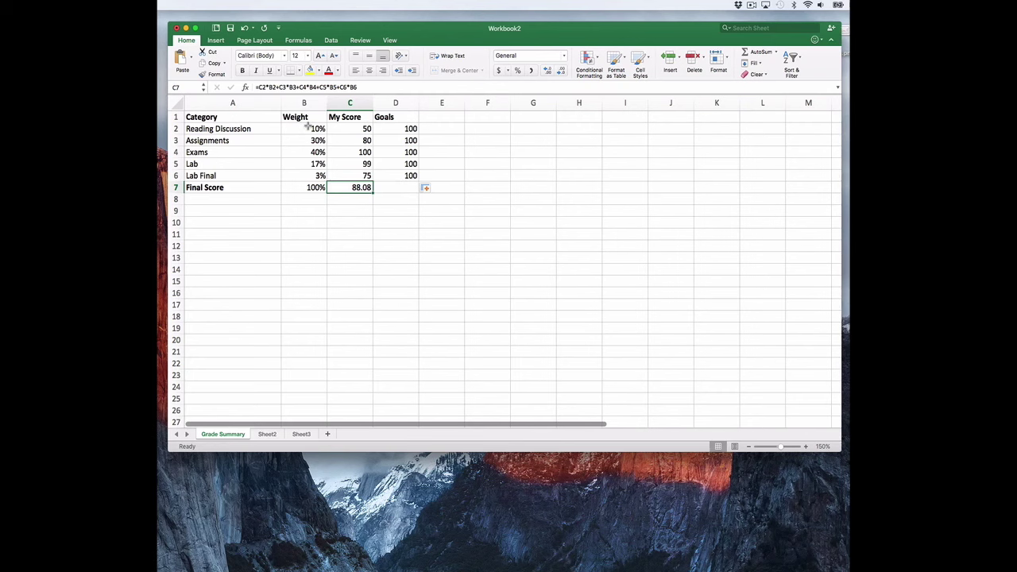
{"action": "scroll", "coordinate": [333, 178], "scroll_direction": "down", "scroll_amount": 1}
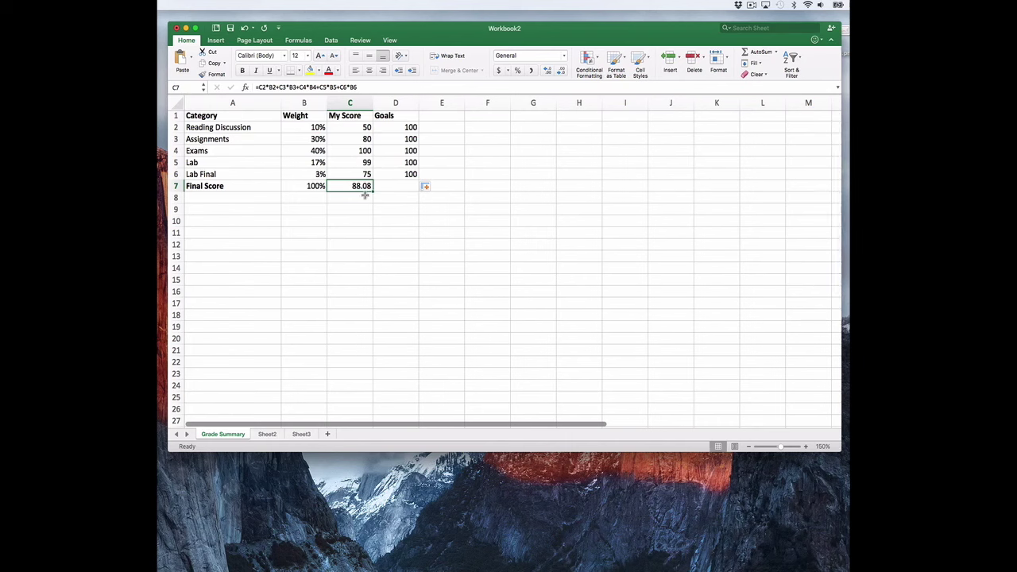
Lock the C7 Final Score formula's weight references as $B$2 through $B$6, keeping the result at 88.08.
{"action": "left_click", "coordinate": [326, 88]}
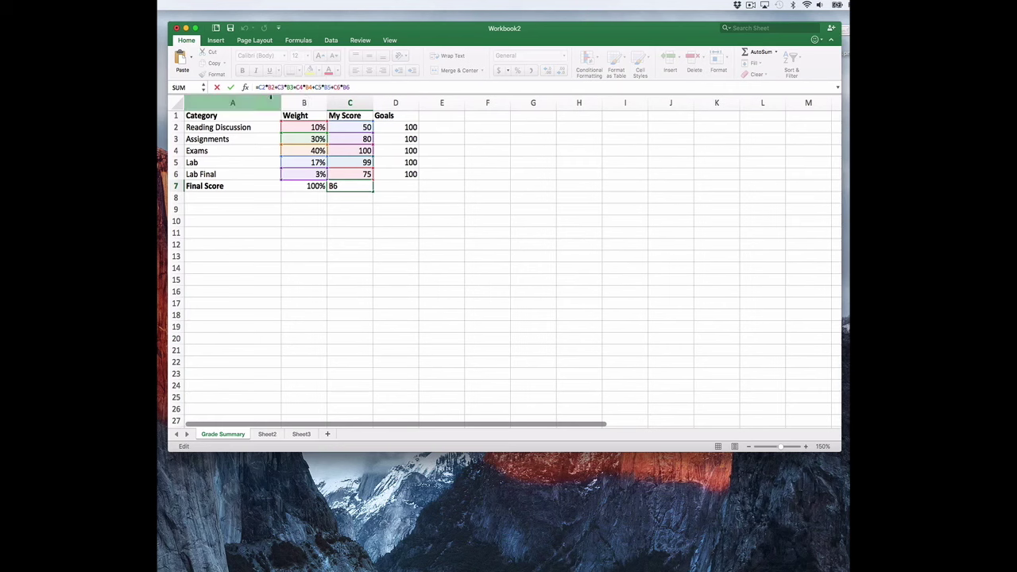
{"action": "left_click", "coordinate": [277, 88]}
{"action": "key", "text": "F4"}
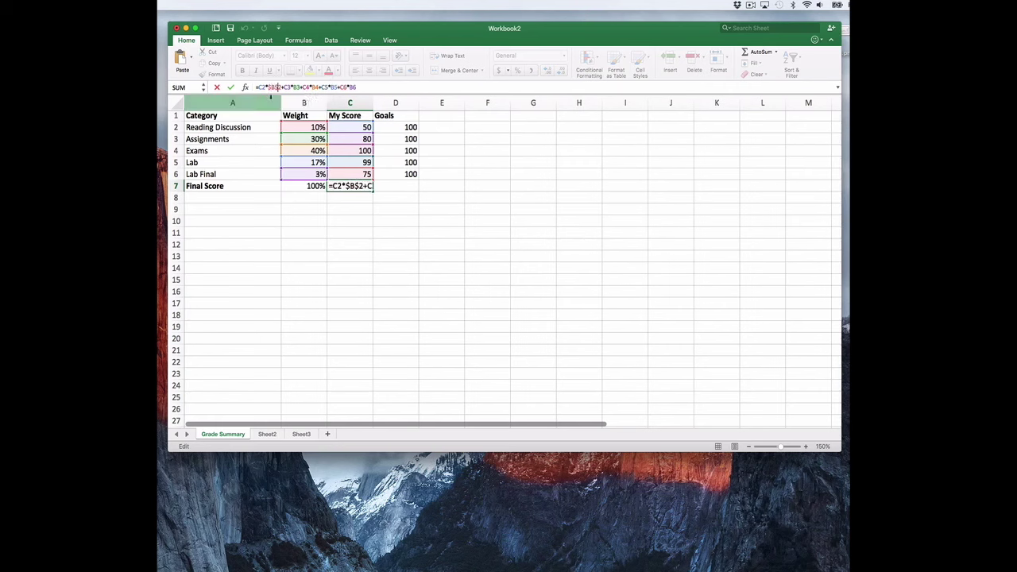
{"action": "key", "text": "Right"}
{"action": "key", "text": "Right"}
{"action": "key", "text": "Right"}
{"action": "key", "text": "F4"}
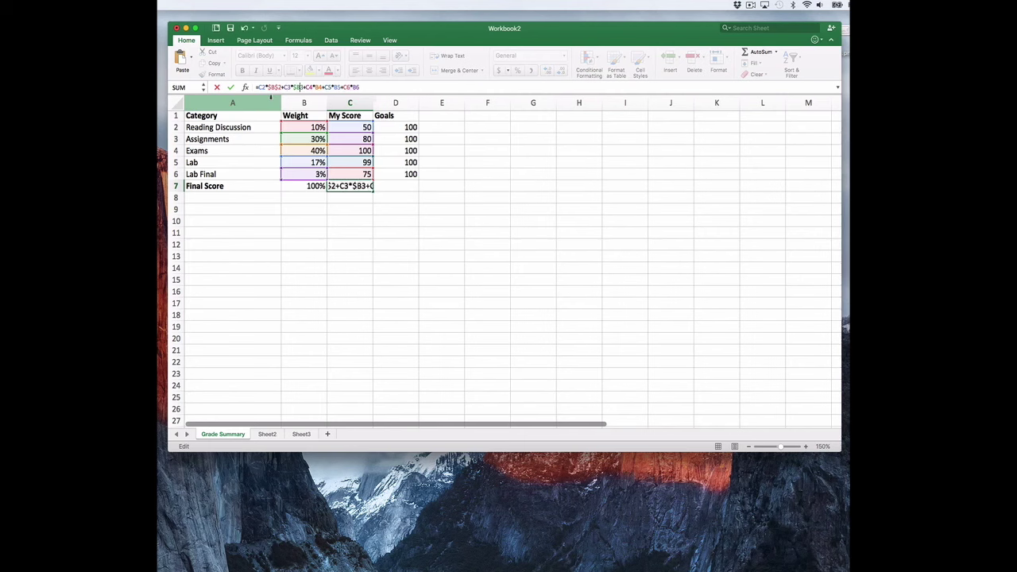
{"action": "key", "text": "Right"}
{"action": "key", "text": "Right"}
{"action": "key", "text": "Right"}
{"action": "key", "text": "Right"}
{"action": "key", "text": "Right"}
{"action": "key", "text": "F4"}
{"action": "key", "text": "Right"}
{"action": "key", "text": "Right"}
{"action": "key", "text": "Right"}
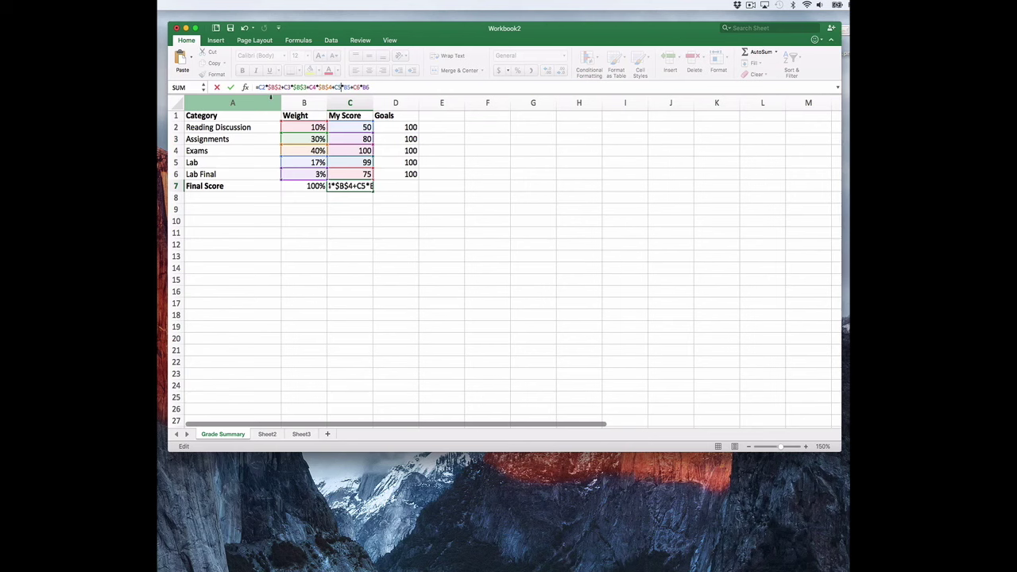
{"action": "key", "text": "F4"}
{"action": "key", "text": "Right"}
{"action": "key", "text": "Right"}
{"action": "key", "text": "Right"}
{"action": "key", "text": "F4"}
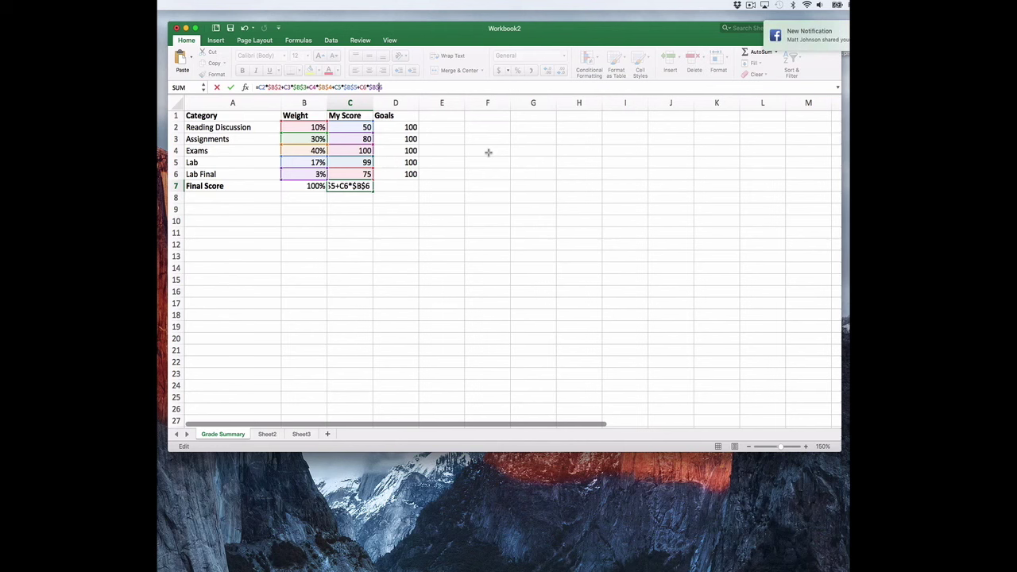
{"action": "key", "text": "Return"}
{"action": "left_click", "coordinate": [369, 186]}
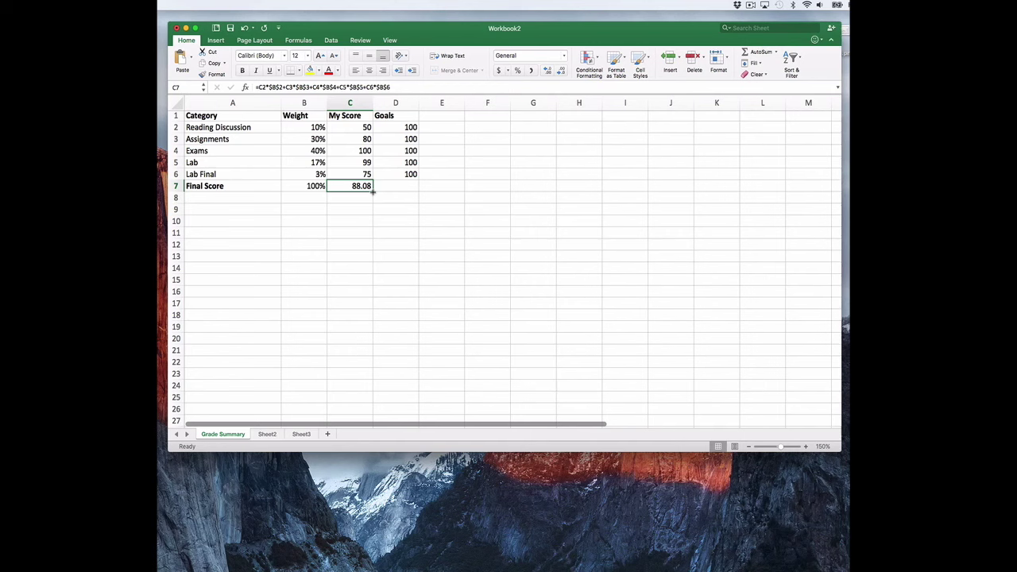
Fill the C7 weighted formula into D7, set goals D2 to 90 and D4 to 85, and open Sheet2.
{"action": "left_click_drag", "start_coordinate": [372, 191], "coordinate": [401, 188]}
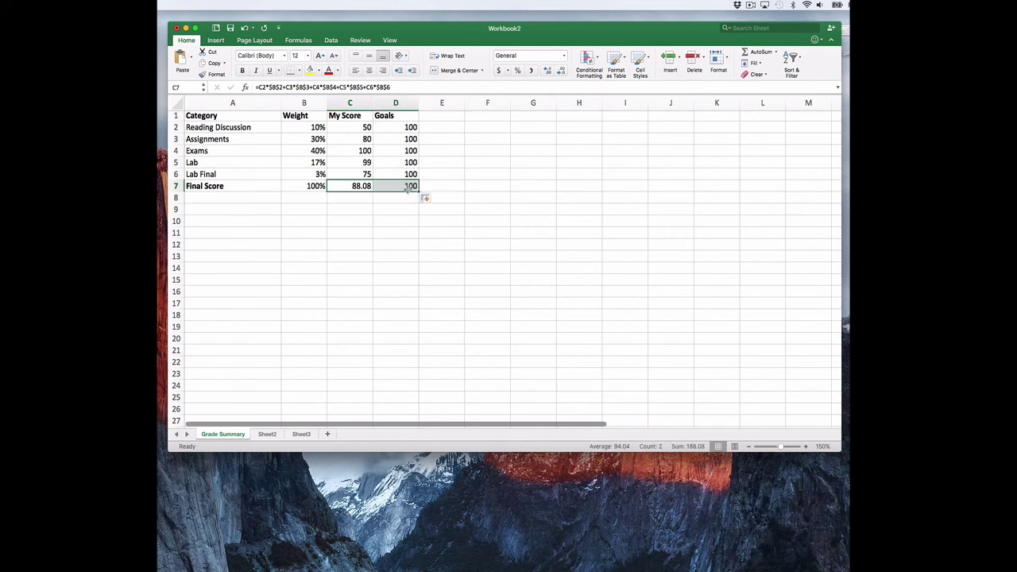
{"action": "left_click", "coordinate": [401, 186]}
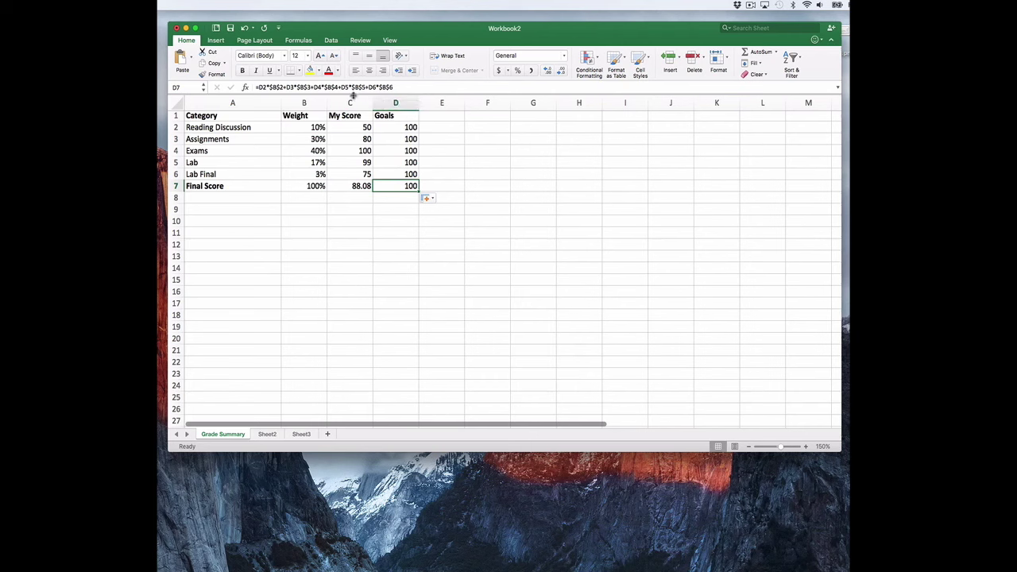
{"action": "key", "text": "super+z"}
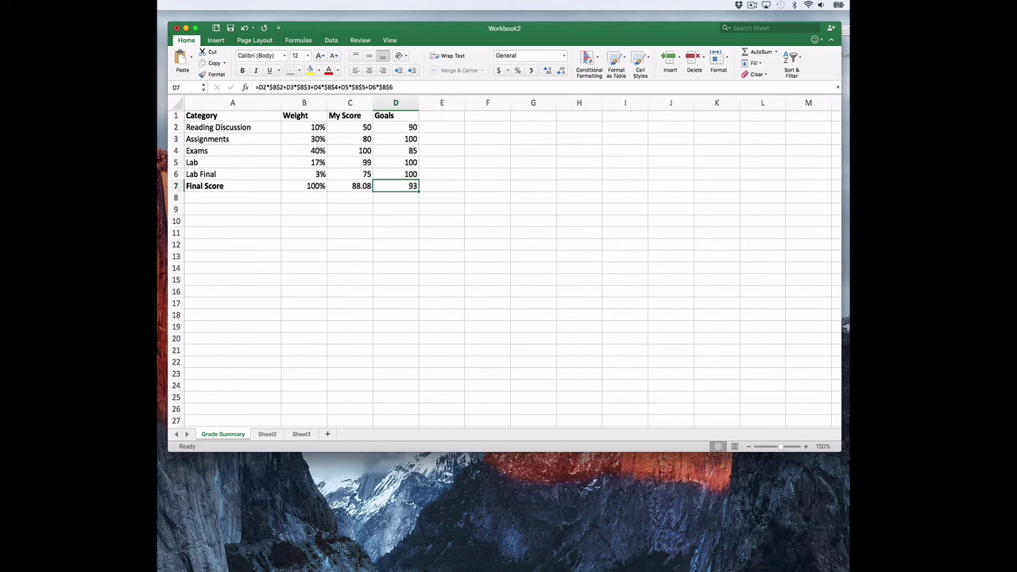
{"action": "double_click", "coordinate": [266, 434]}
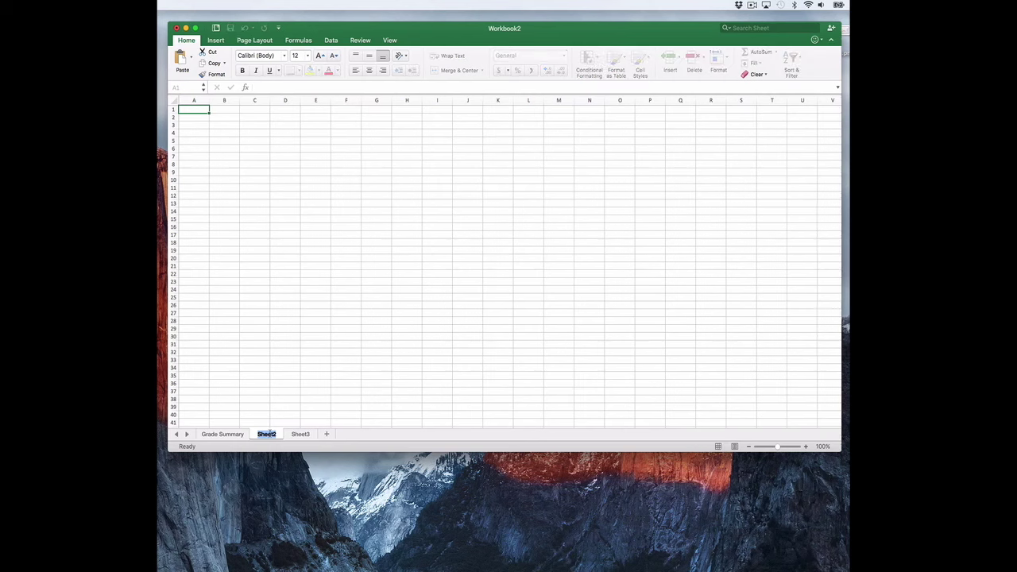
Rename the sheet tabs Reading Discussions, Assignments, Exams and Lab, then return to Grade Summary.
{"action": "type", "text": "Reading Discussions"}
{"action": "key", "text": "Return"}
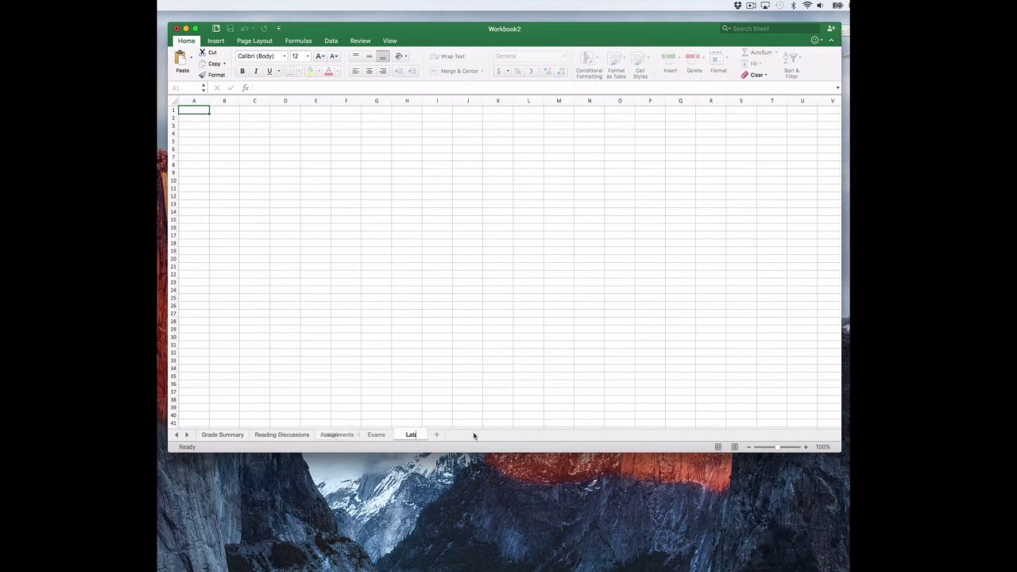
{"action": "key", "text": "Return"}
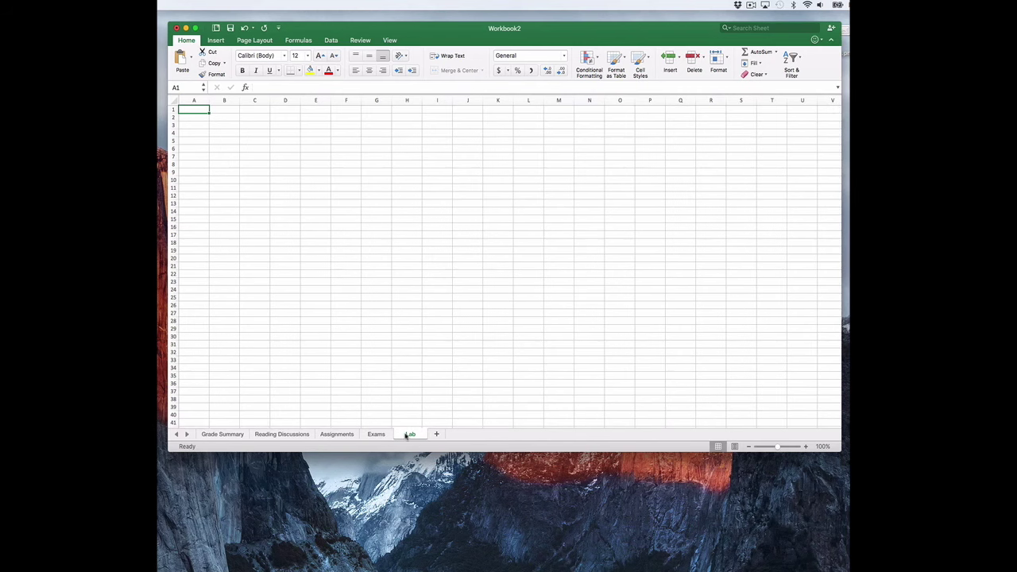
{"action": "left_click", "coordinate": [238, 436]}
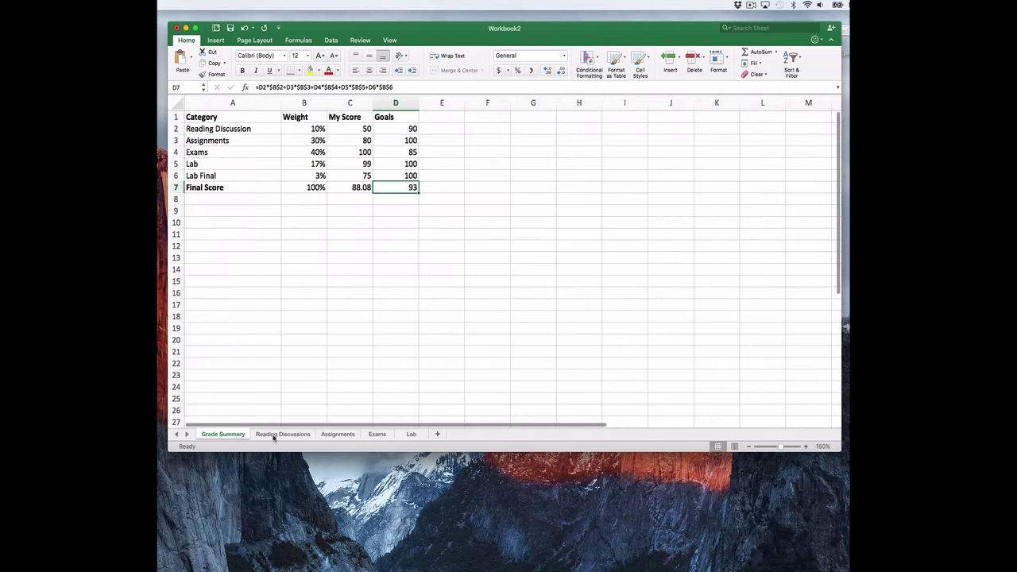
On Reading Discussions, widen column A, add a Discussions header and number discussions 1–14 in A2:A15.
{"action": "left_click", "coordinate": [281, 435]}
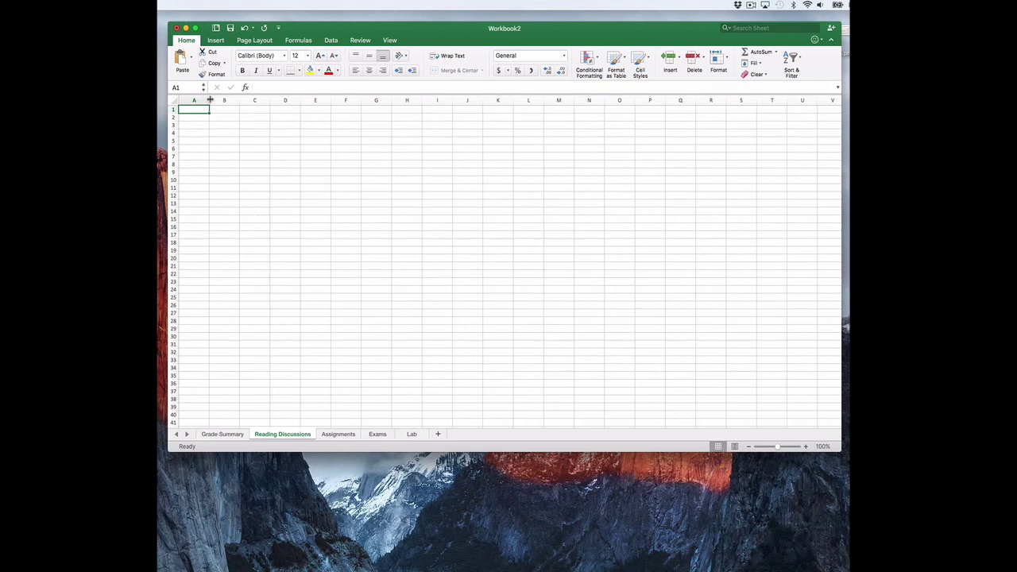
{"action": "left_click_drag", "start_coordinate": [210, 99], "coordinate": [223, 99]}
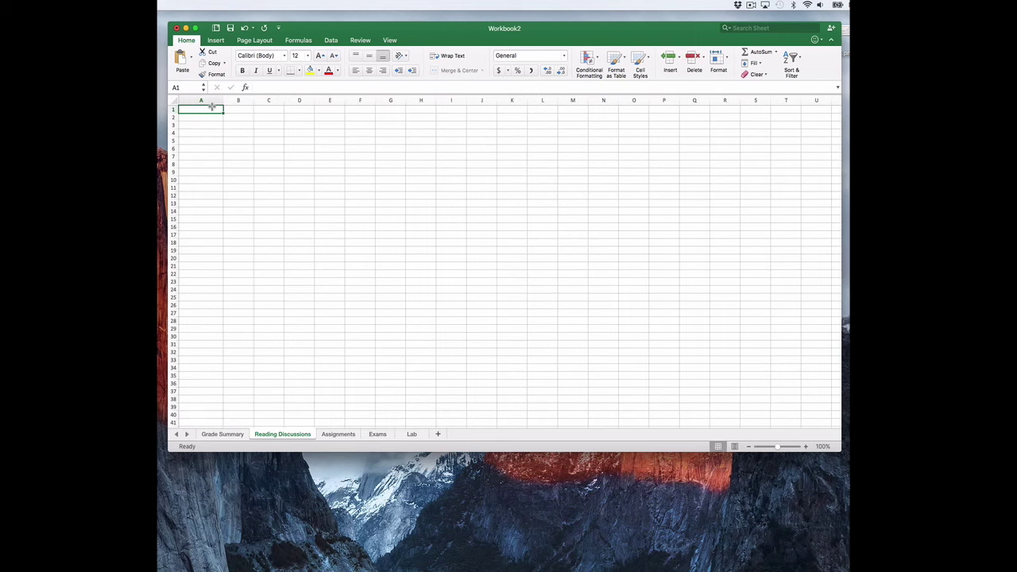
{"action": "type", "text": "Disccus"}
{"action": "key", "text": "BackSpace"}
{"action": "key", "text": "Return"}
{"action": "type", "text": "2"}
{"action": "key", "text": "Return"}
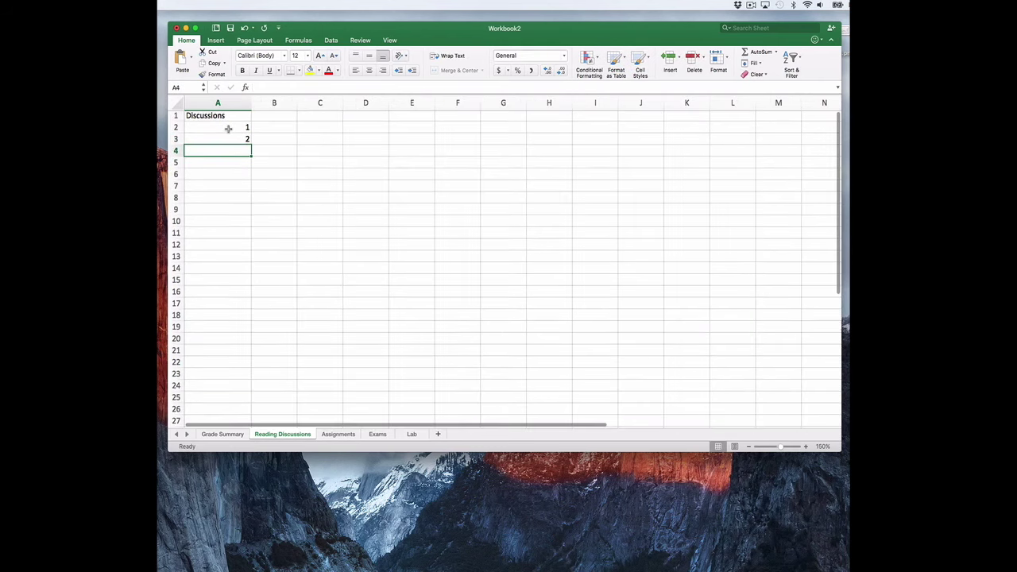
{"action": "left_click_drag", "start_coordinate": [236, 126], "coordinate": [243, 270]}
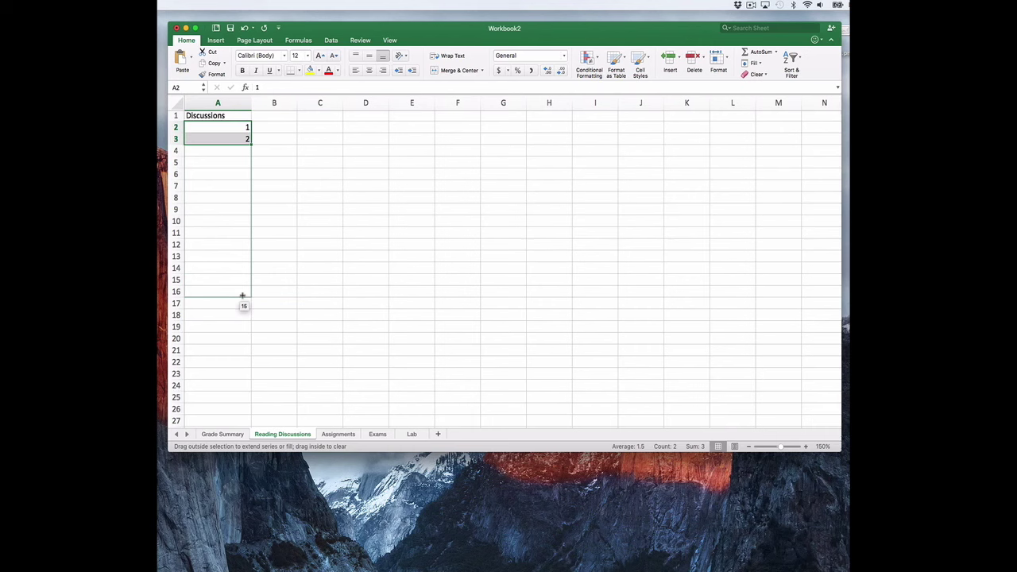
{"action": "left_click_drag", "start_coordinate": [243, 270], "coordinate": [258, 276]}
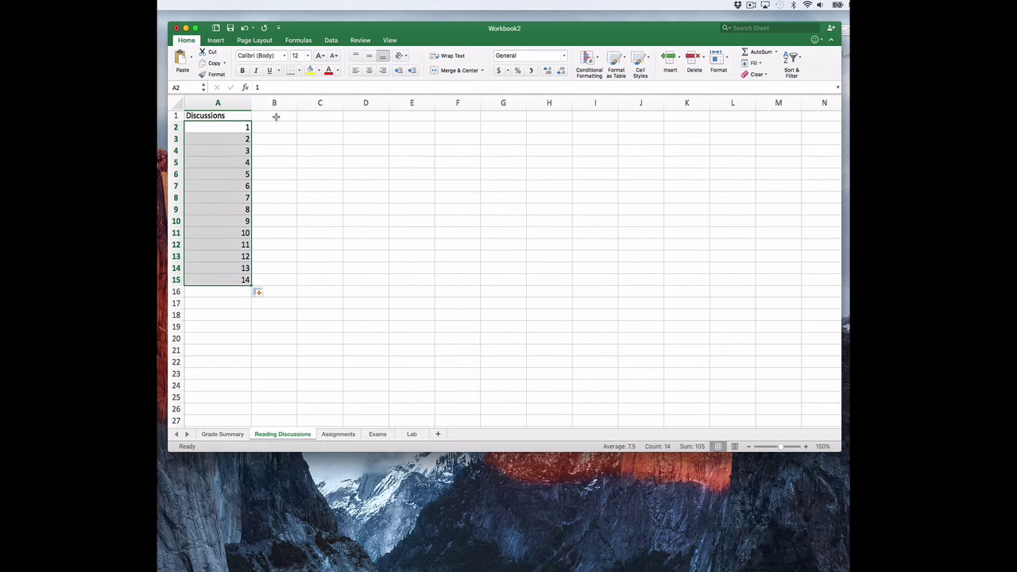
Add a Score header in B1 and make both headers bold.
{"action": "left_click", "coordinate": [276, 117]}
{"action": "type", "text": "Score"}
{"action": "key", "text": "Return"}
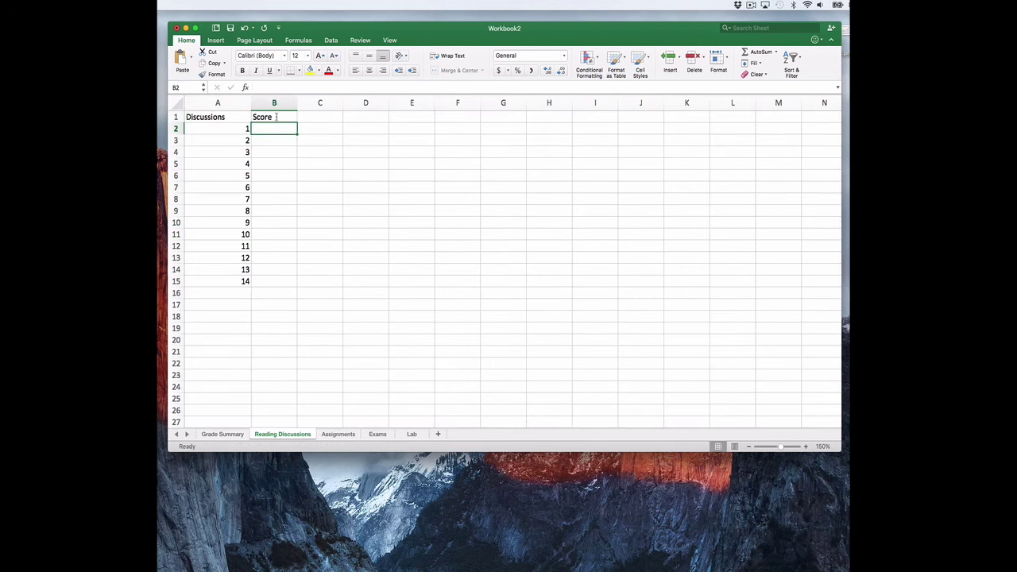
{"action": "left_click_drag", "start_coordinate": [193, 117], "coordinate": [275, 117]}
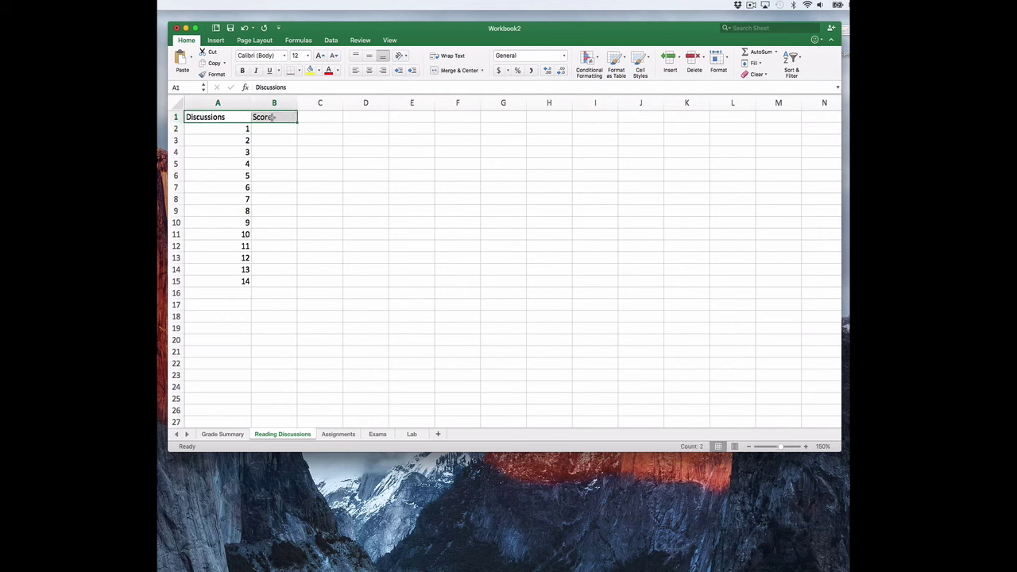
{"action": "key", "text": "super+b"}
{"action": "left_click", "coordinate": [277, 173]}
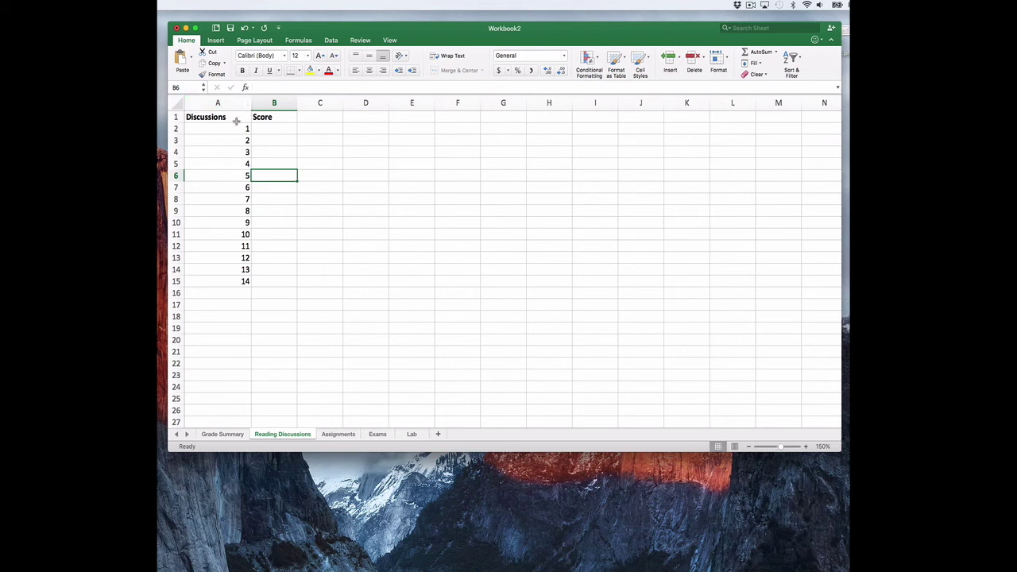
Label A16 as TOTAL and A17 as SCORE.
{"action": "left_click", "coordinate": [233, 297]}
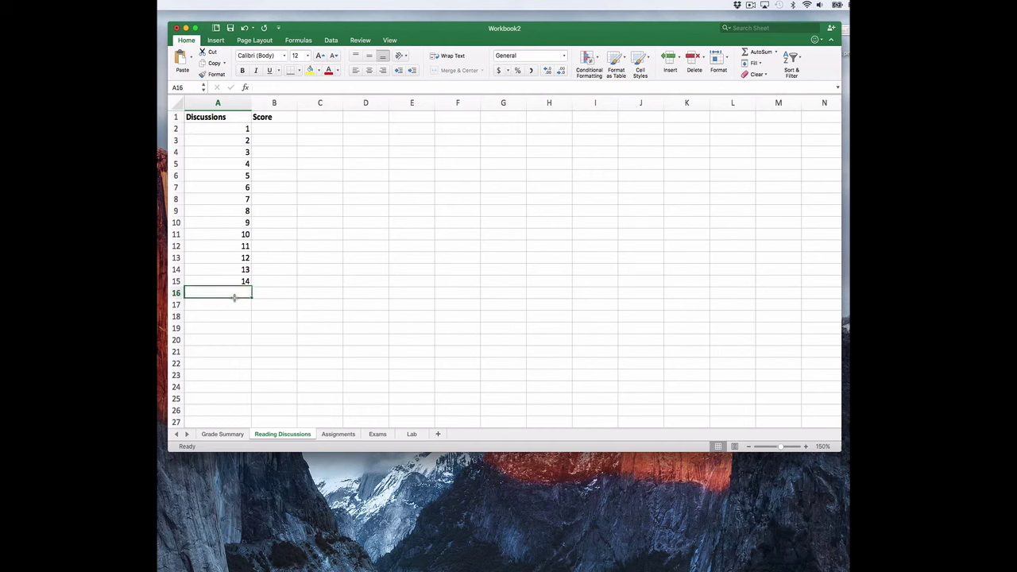
{"action": "type", "text": "TOTAL"}
{"action": "key", "text": "Return"}
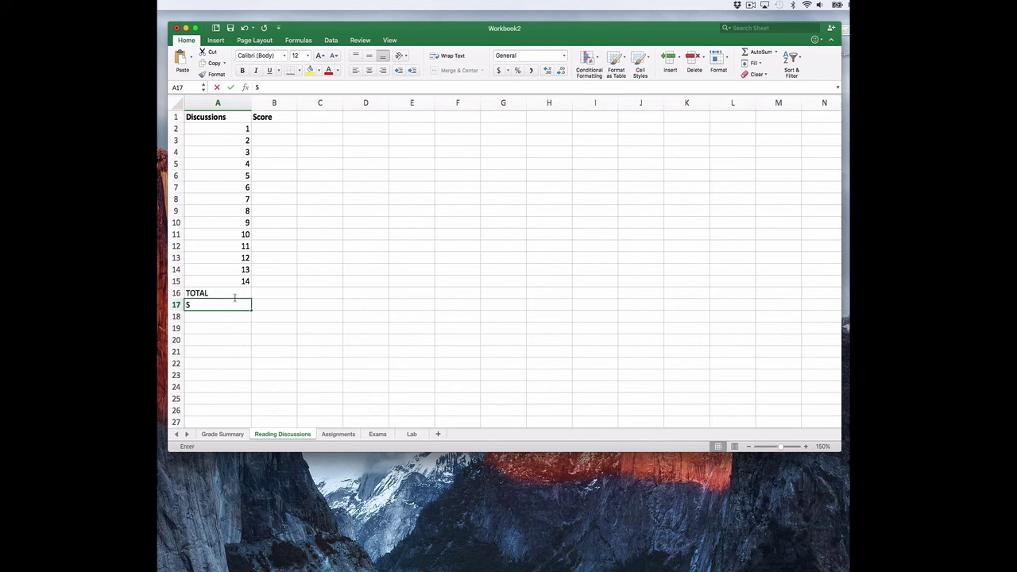
{"action": "type", "text": "Score"}
{"action": "key", "text": "BackSpace"}
{"action": "key", "text": "BackSpace"}
{"action": "key", "text": "BackSpace"}
{"action": "type", "text": "ORE"}
{"action": "key", "text": "Return"}
{"action": "left_click", "coordinate": [234, 294]}
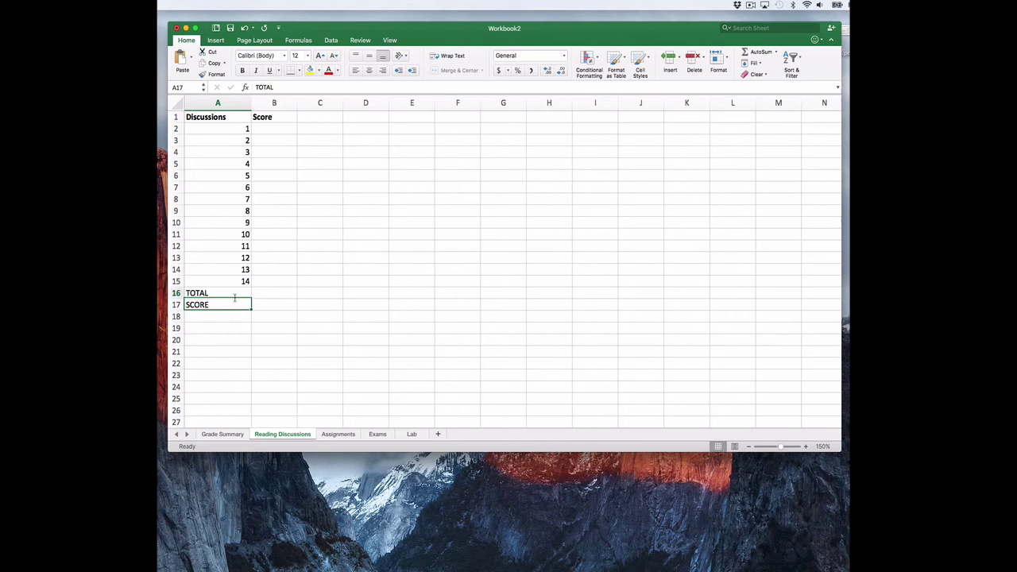
{"action": "left_click", "coordinate": [283, 129]}
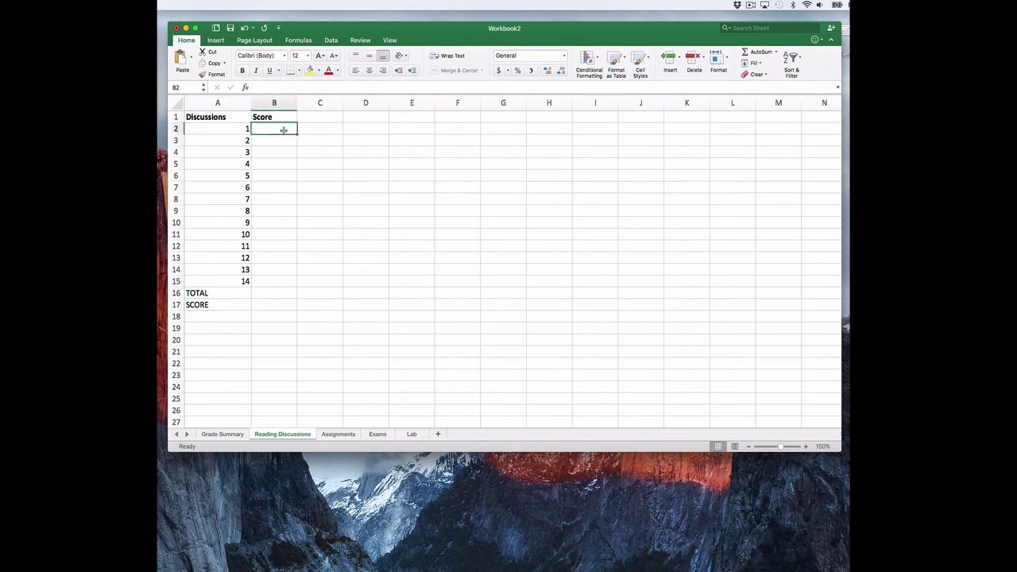
Enter discussion scores 9, 8, 10, 7 and 5 in column B.
{"action": "type", "text": "9"}
{"action": "key", "text": "Return"}
{"action": "type", "text": "8"}
{"action": "key", "text": "Return"}
{"action": "type", "text": "10"}
{"action": "key", "text": "Return"}
{"action": "type", "text": "7"}
{"action": "key", "text": "Return"}
{"action": "key", "text": "Return"}
{"action": "key", "text": "Up"}
{"action": "type", "text": "5"}
{"action": "key", "text": "Return"}
Make the TOTAL in B16 =SUM(B2:B15), giving 39.
{"action": "left_click", "coordinate": [277, 294]}
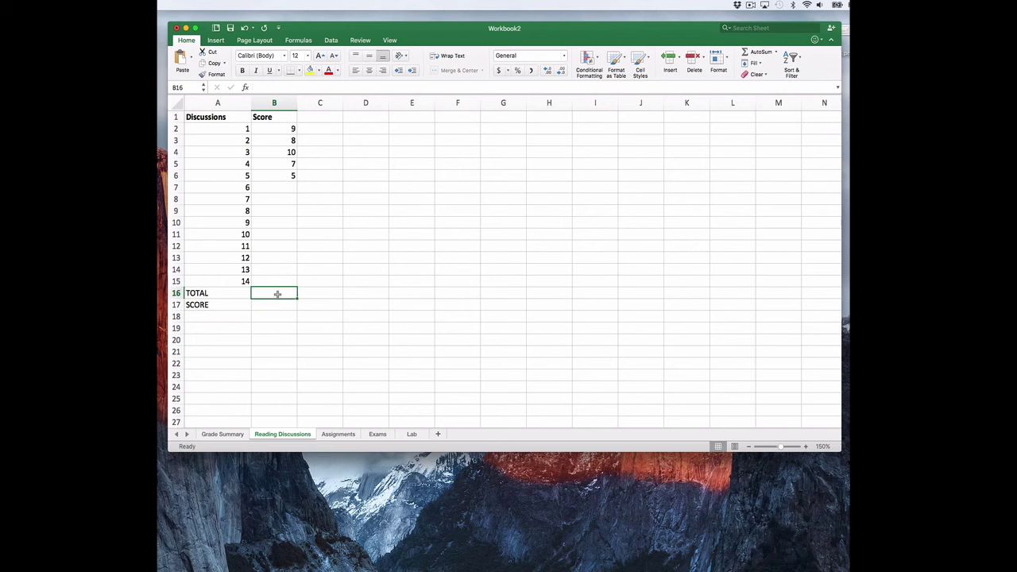
{"action": "type", "text": "=SUM("}
{"action": "left_click_drag", "start_coordinate": [290, 128], "coordinate": [290, 284]}
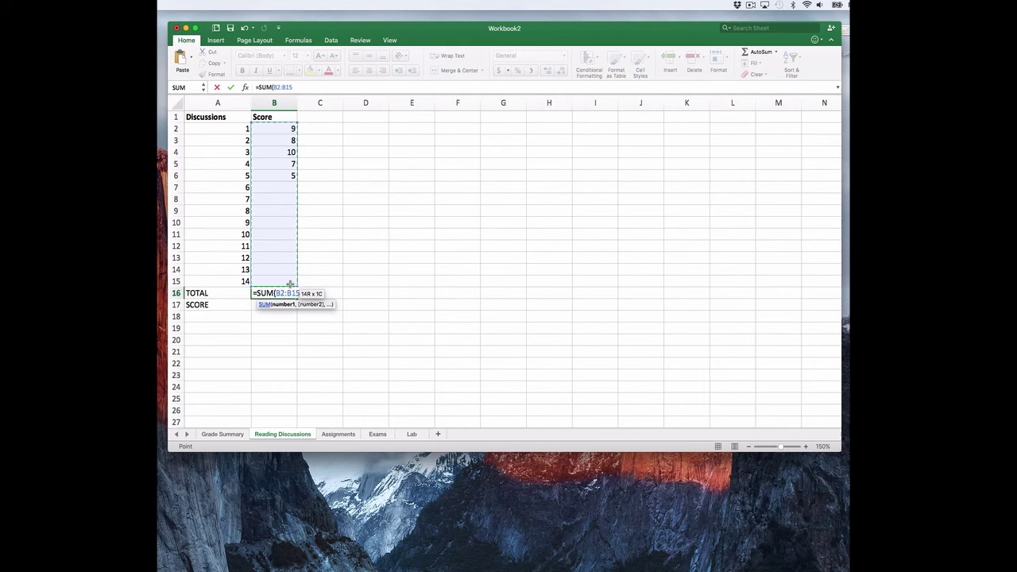
{"action": "left_click_drag", "start_coordinate": [290, 284], "coordinate": [290, 283]}
{"action": "key", "text": "Return"}
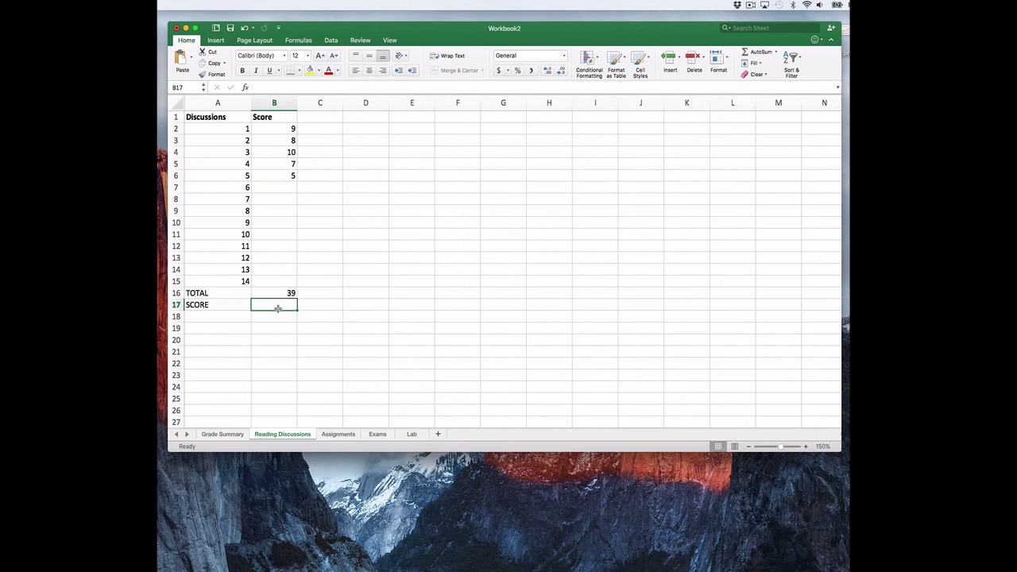
Set the SCORE in B17 to =B16/COUNT(B2:B15), giving 7.8.
{"action": "type", "text": "="}
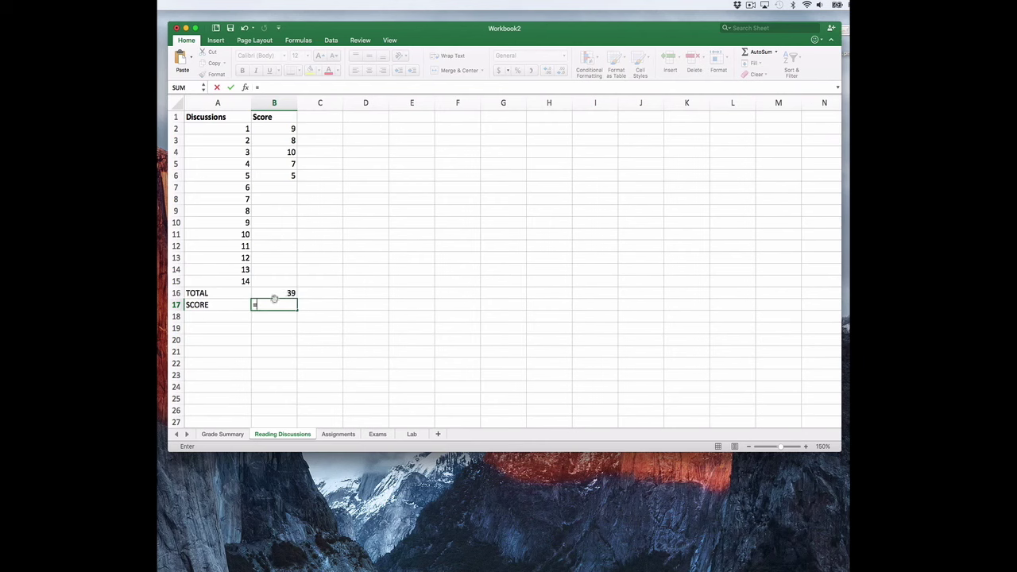
{"action": "left_click", "coordinate": [280, 291]}
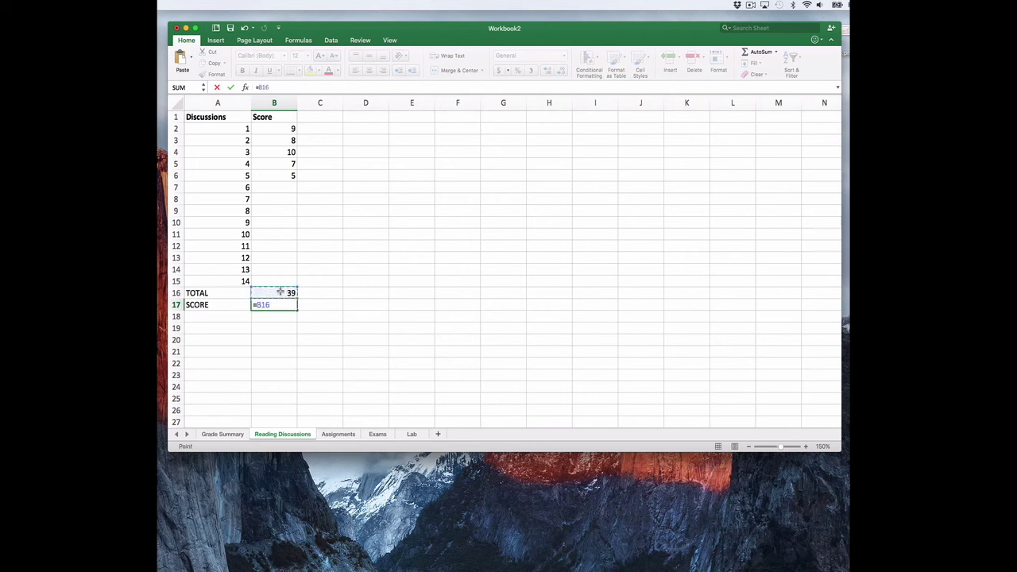
{"action": "type", "text": "/"}
{"action": "type", "text": "COUNT"}
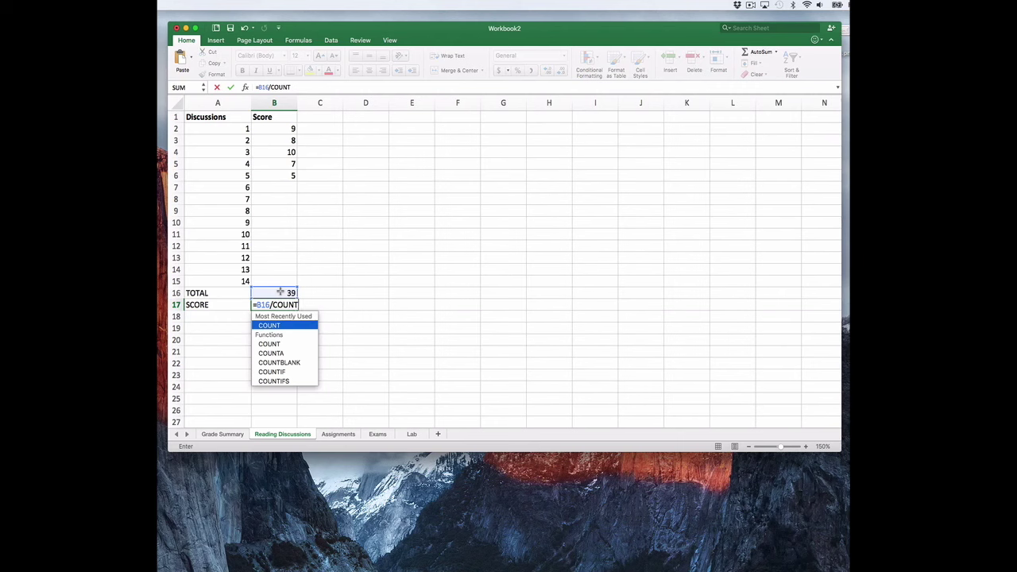
{"action": "type", "text": "("}
{"action": "left_click_drag", "start_coordinate": [288, 126], "coordinate": [272, 278]}
{"action": "type", "text": ")"}
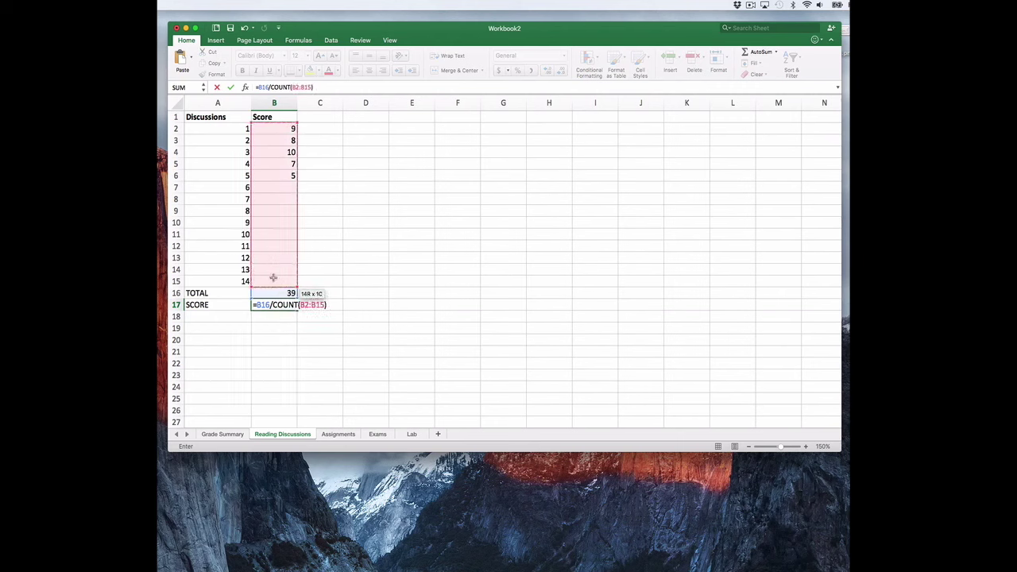
{"action": "key", "text": "Return"}
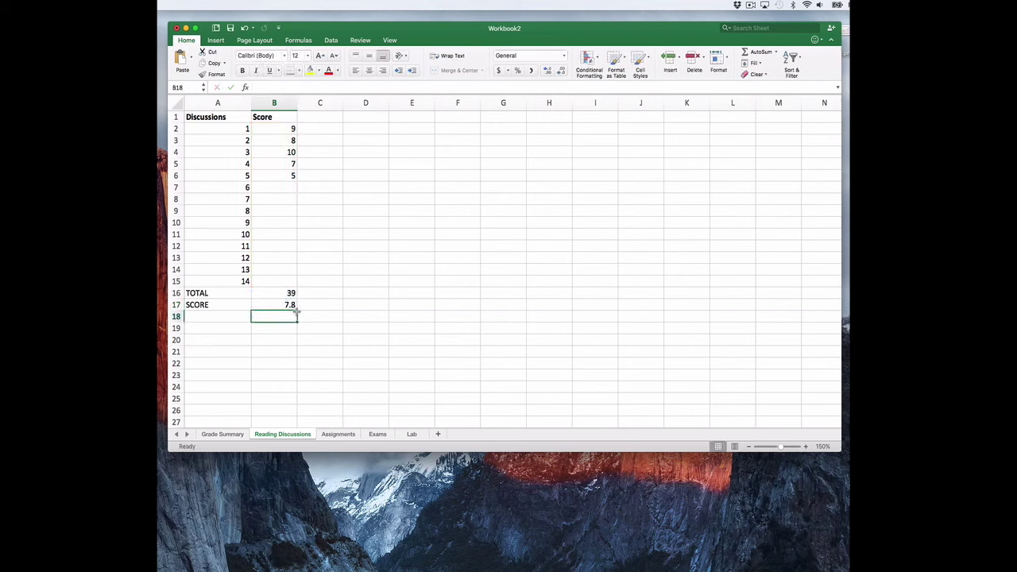
{"action": "left_click", "coordinate": [291, 305]}
Change the SCORE formula to multiply by 10: =10*B16/COUNT(B2:B15).
{"action": "double_click", "coordinate": [291, 304]}
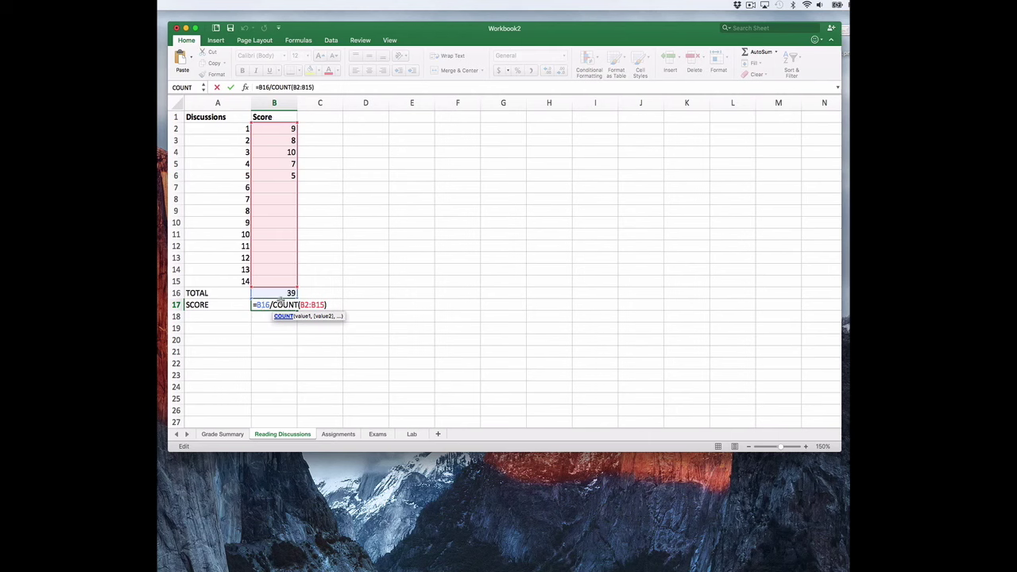
{"action": "left_click", "coordinate": [256, 304]}
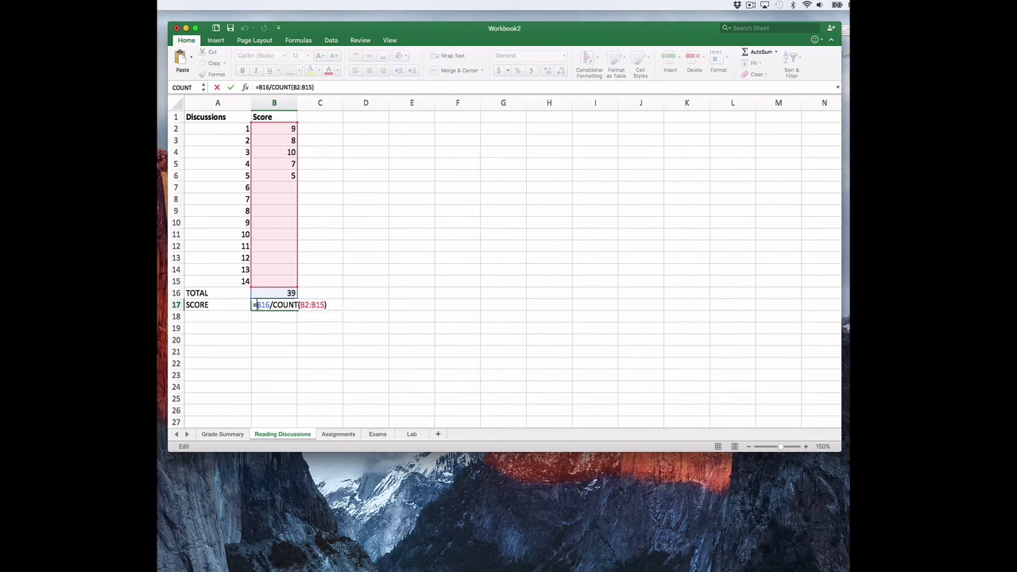
{"action": "type", "text": "10*"}
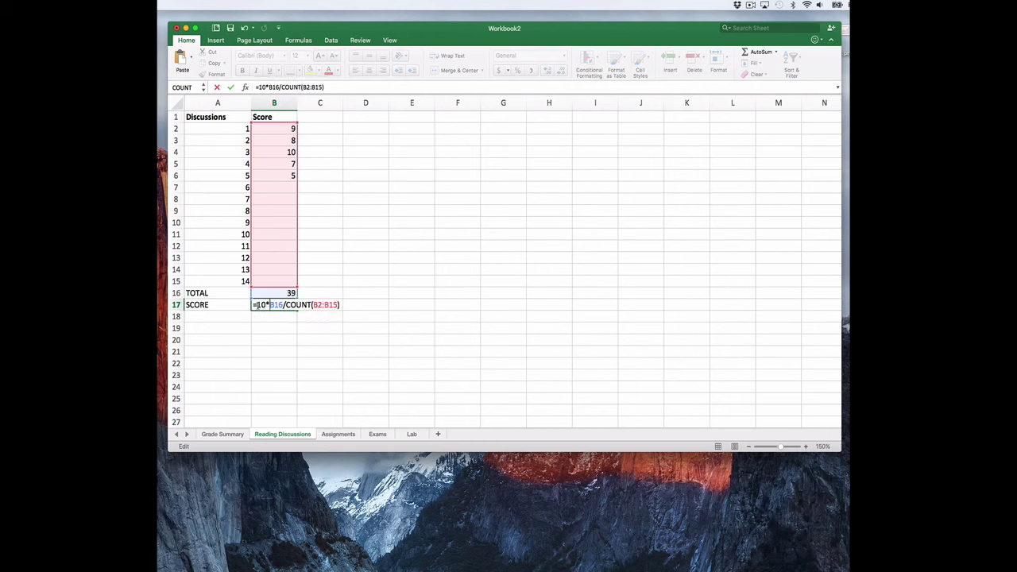
{"action": "key", "text": "Return"}
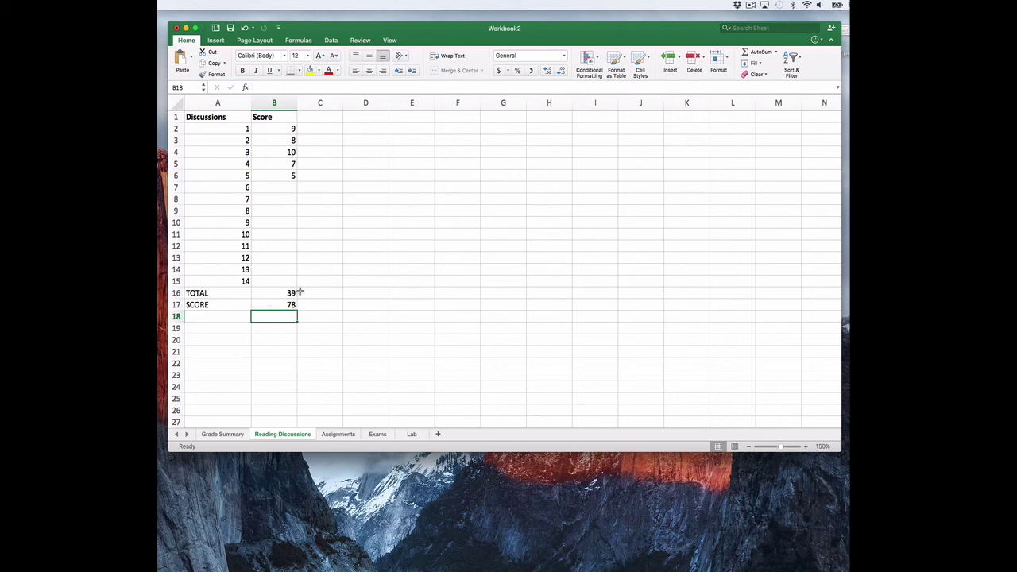
Fill 10 into B2:B15 to verify SCORE reaches 100, then clear those scores.
{"action": "left_click", "coordinate": [291, 130]}
{"action": "type", "text": "1"}
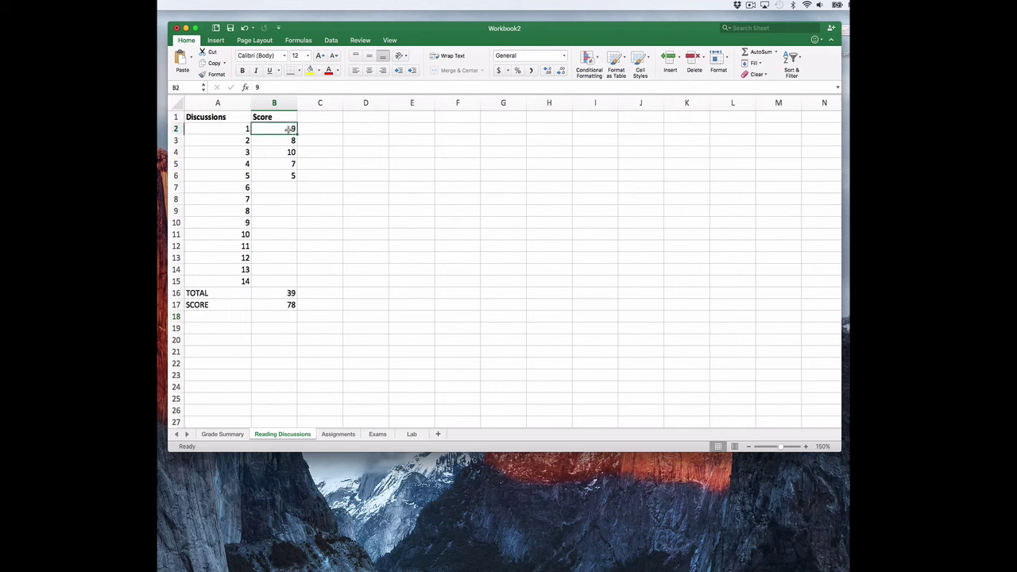
{"action": "type", "text": "0"}
{"action": "key", "text": "Return"}
{"action": "key", "text": "Up"}
{"action": "left_click_drag", "start_coordinate": [297, 135], "coordinate": [294, 283]}
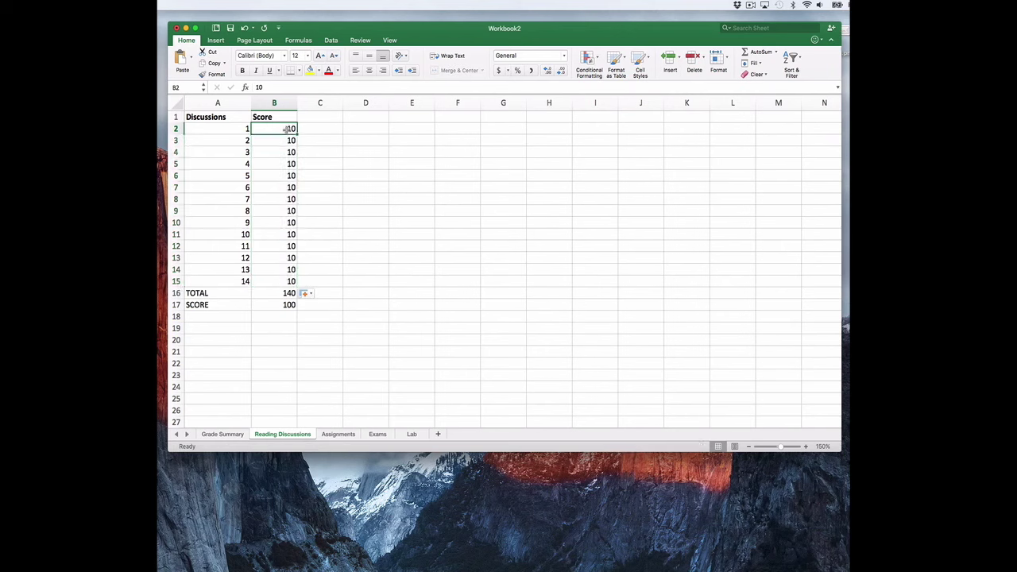
{"action": "left_click_drag", "start_coordinate": [290, 128], "coordinate": [290, 281]}
{"action": "key", "text": "Delete"}
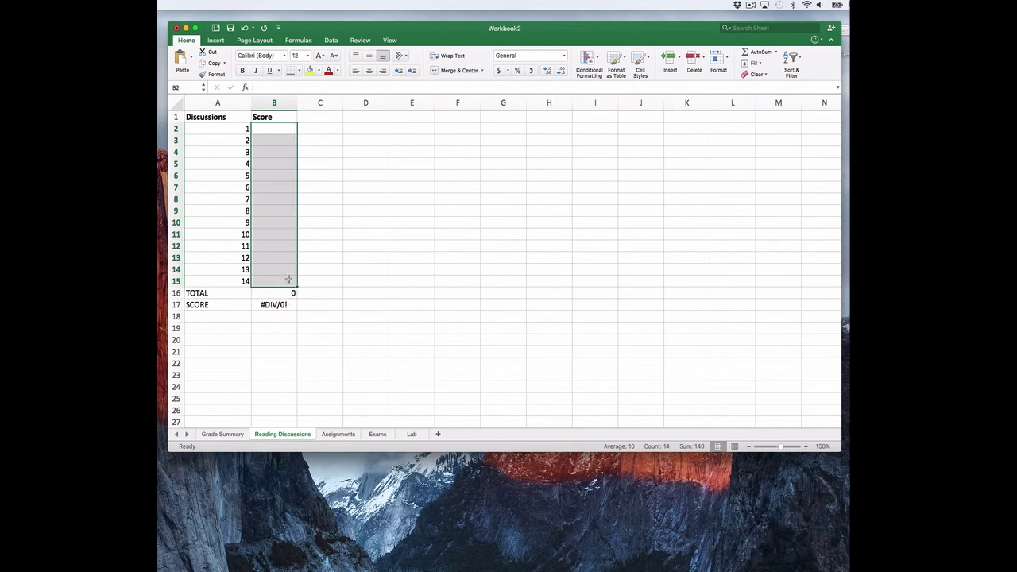
{"action": "left_click", "coordinate": [359, 272]}
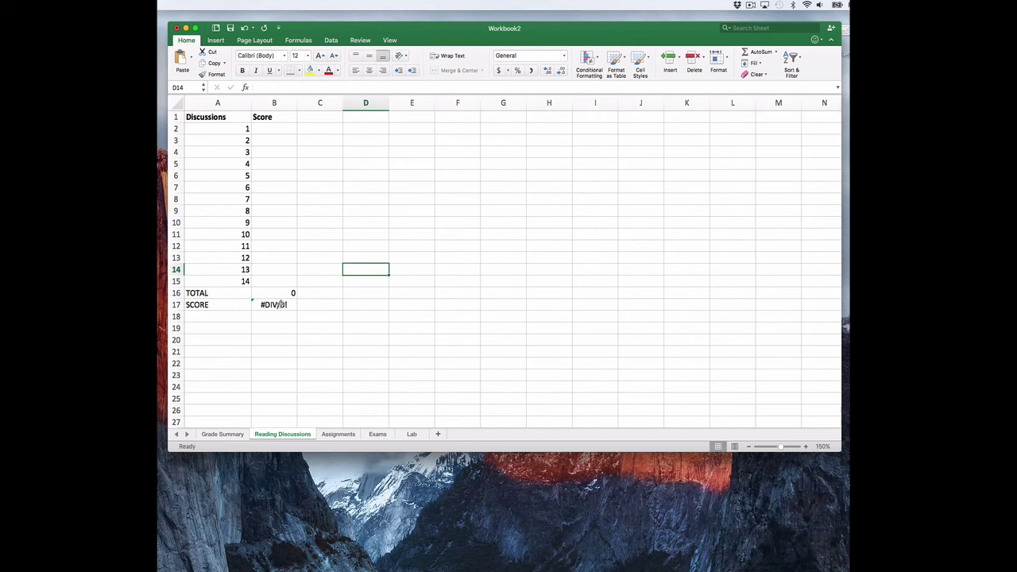
Type the label Lab Final in A17 below SCORE.
{"action": "left_click", "coordinate": [343, 436]}
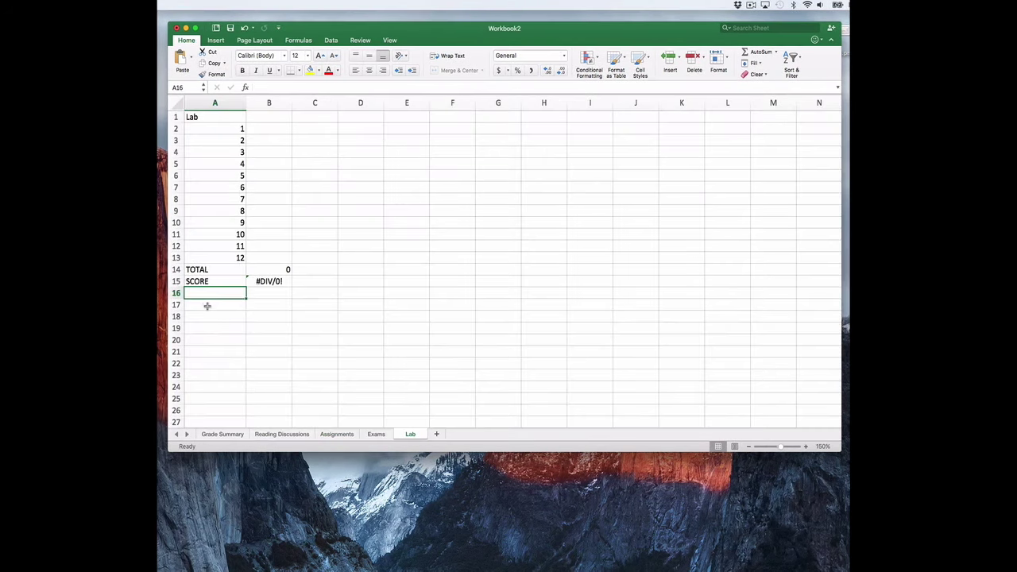
{"action": "left_click", "coordinate": [207, 306]}
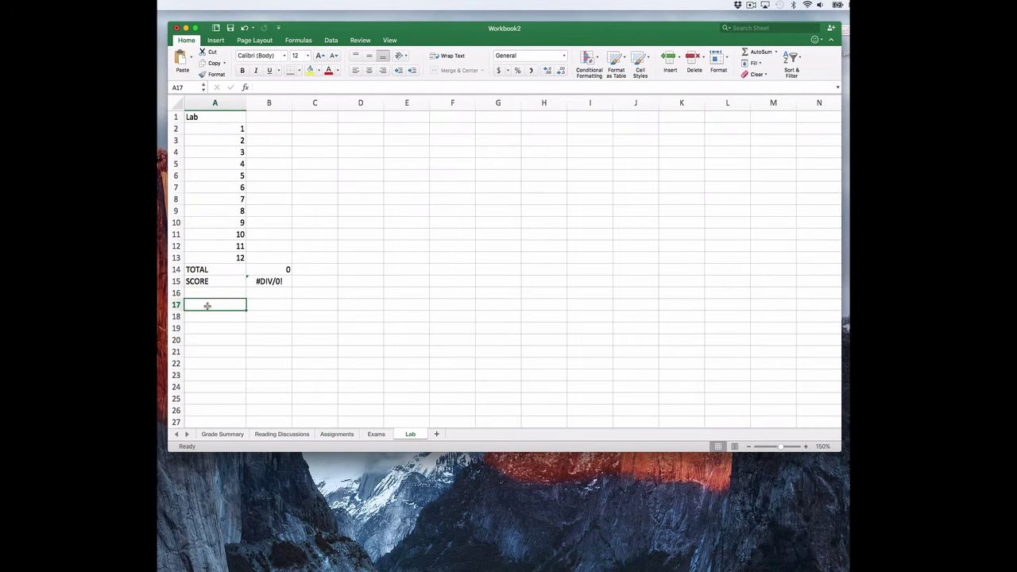
{"action": "type", "text": "Lab Fibna"}
{"action": "key", "text": "BackSpace"}
{"action": "key", "text": "BackSpace"}
{"action": "key", "text": "BackSpace"}
{"action": "type", "text": "inal"}
{"action": "key", "text": "Tab"}
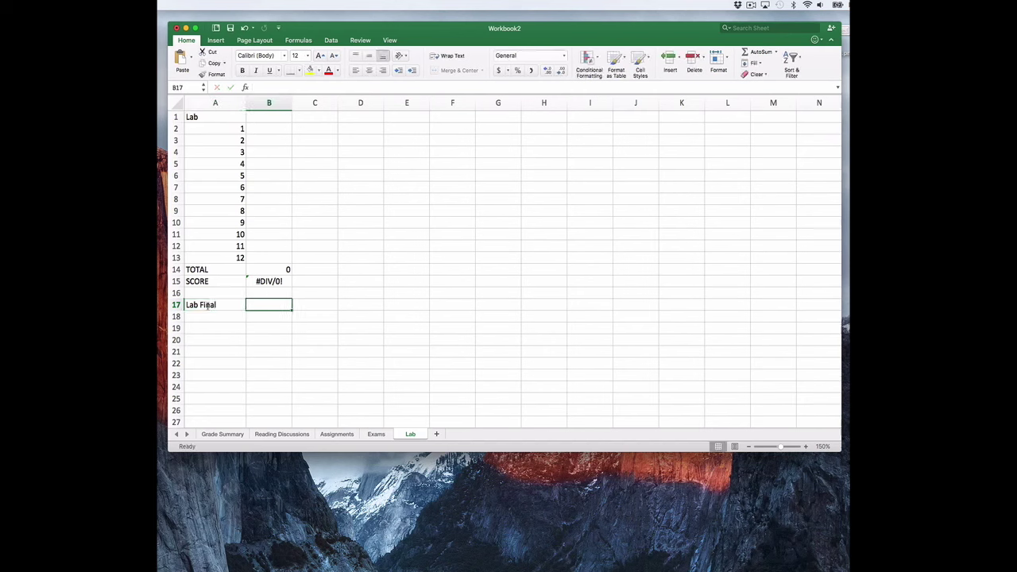
{"action": "left_click", "coordinate": [414, 315]}
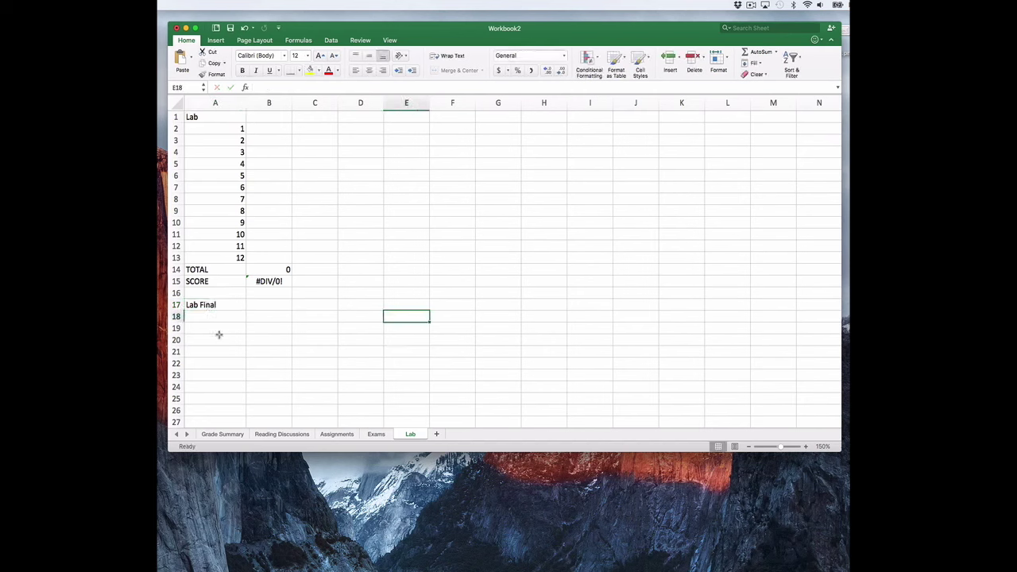
Bold the Lab, TOTAL and SCORE labels, then review each sheet and return to Lab.
{"action": "left_click", "coordinate": [209, 115]}
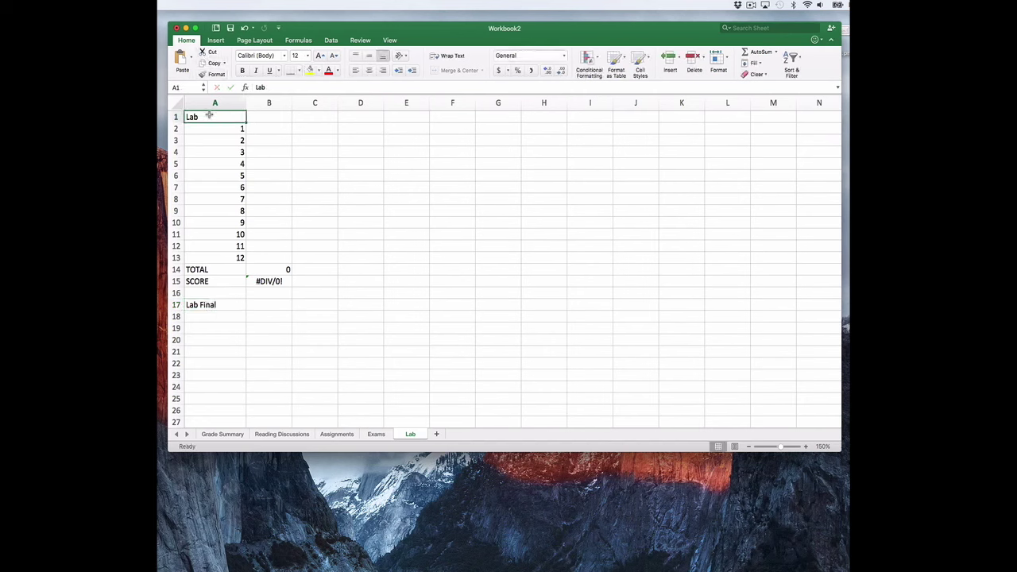
{"action": "key", "text": "super+b"}
{"action": "left_click", "coordinate": [268, 351]}
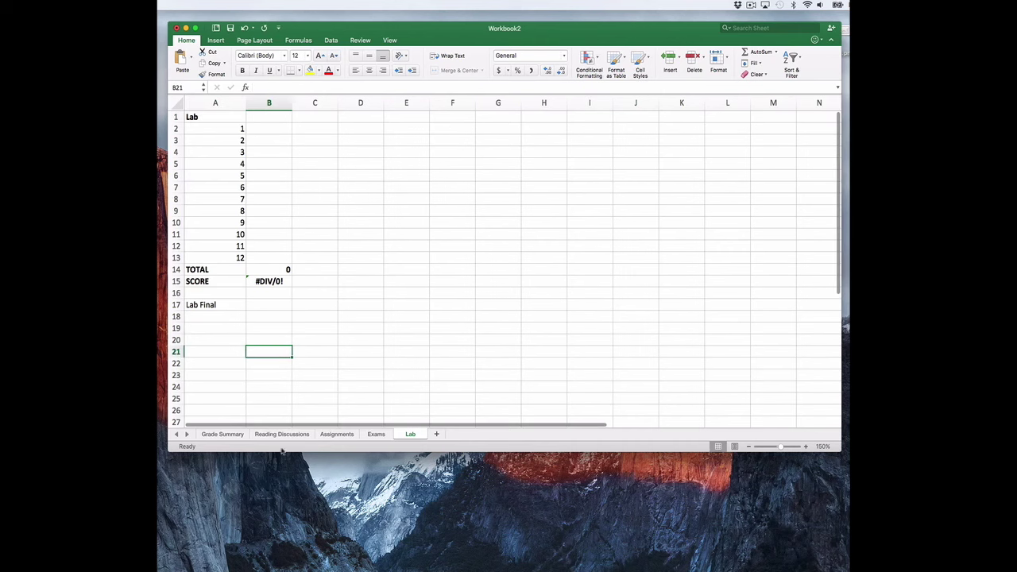
{"action": "left_click", "coordinate": [219, 435]}
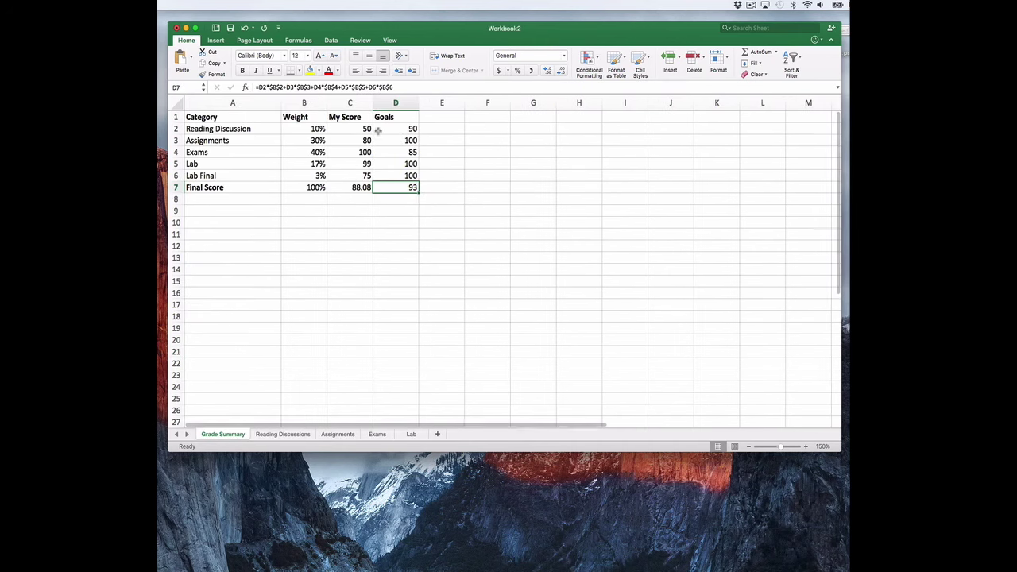
{"action": "left_click", "coordinate": [283, 435]}
{"action": "left_click", "coordinate": [337, 434]}
{"action": "left_click", "coordinate": [376, 435]}
{"action": "left_click", "coordinate": [410, 435]}
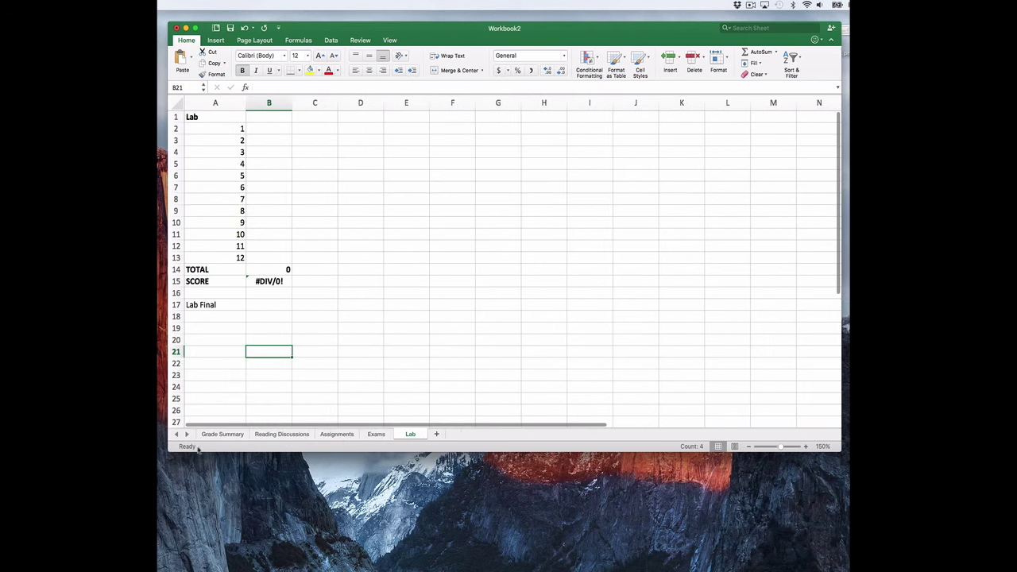
Replace the Reading Discussion My Score value 50 with a link to the Reading Discussions SCORE.
{"action": "left_click", "coordinate": [224, 434]}
{"action": "double_click", "coordinate": [360, 129]}
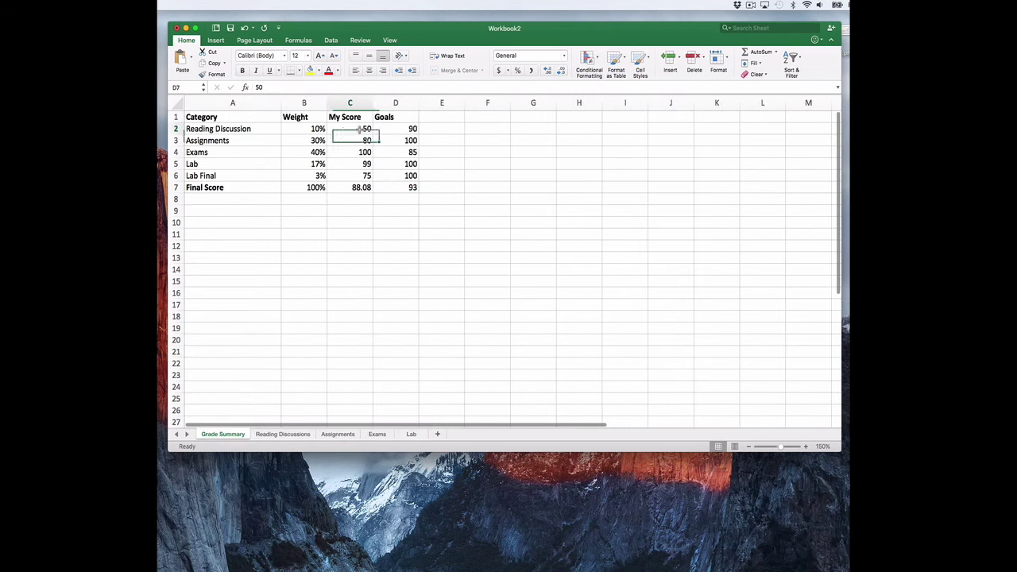
{"action": "left_click_drag", "start_coordinate": [355, 129], "coordinate": [380, 127]}
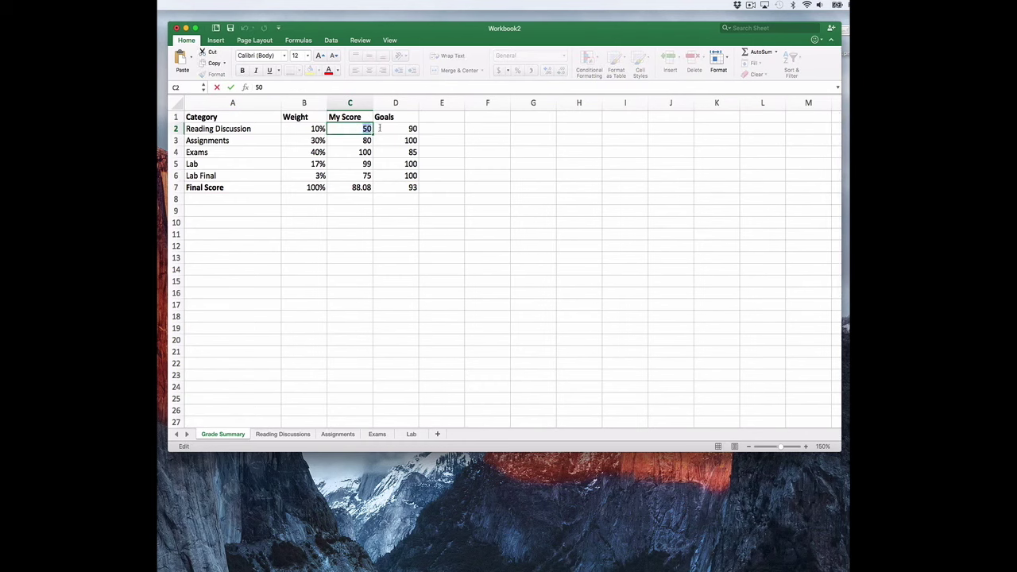
{"action": "type", "text": "="}
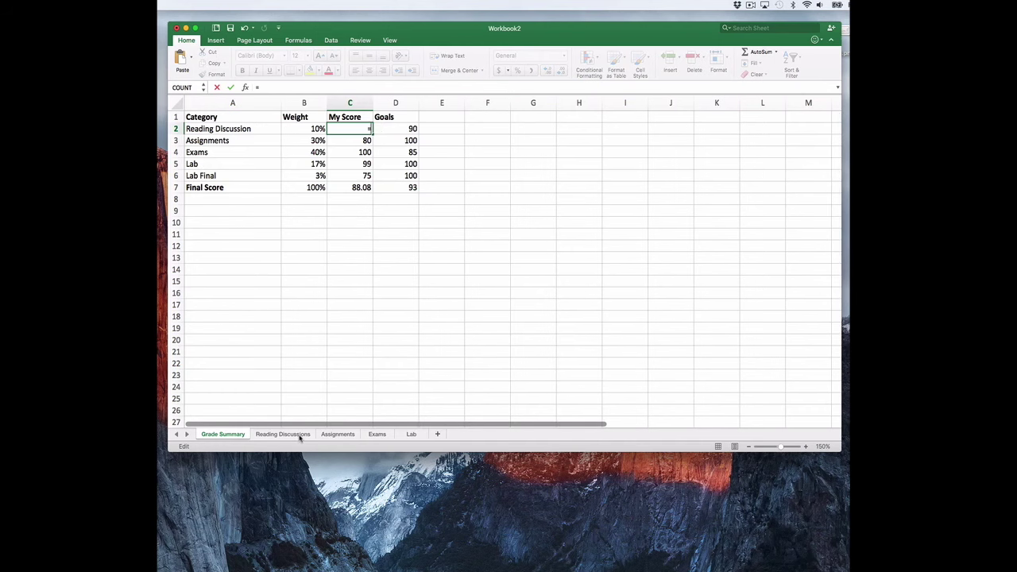
{"action": "left_click", "coordinate": [300, 435]}
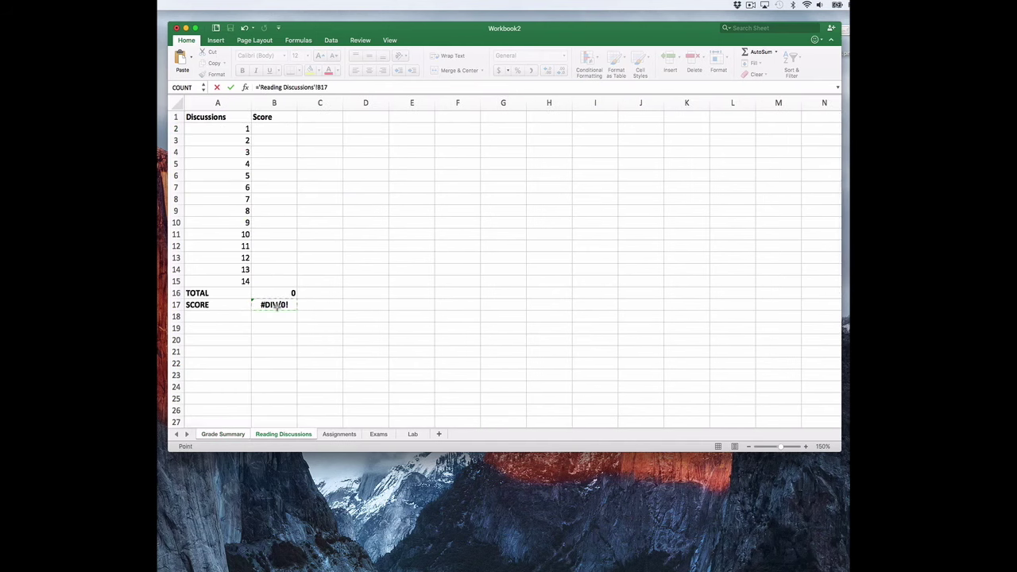
{"action": "key", "text": "Return"}
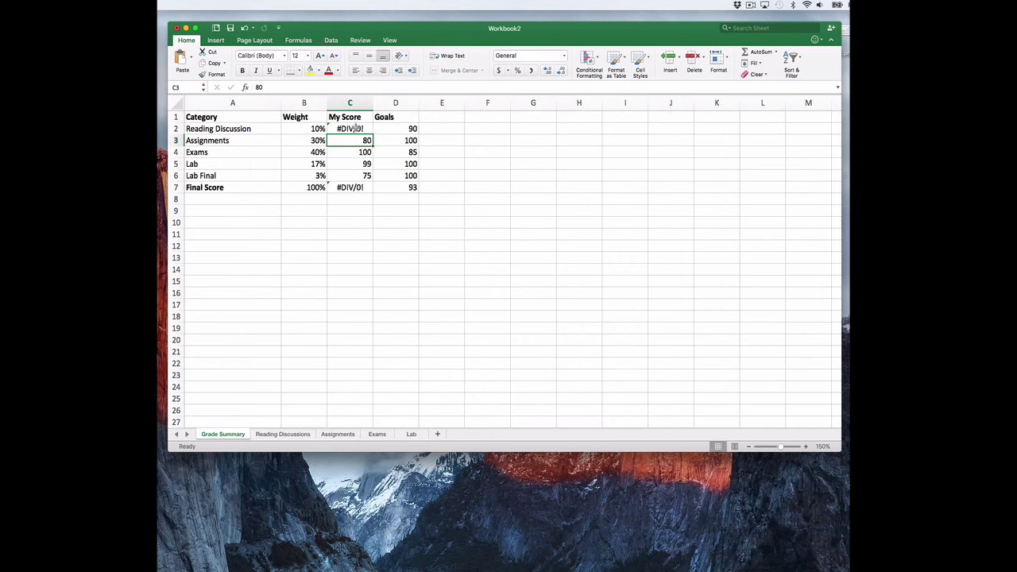
Link the Assignments My Score to its SCORE and Lab Final to the Lab sheet's B17.
{"action": "type", "text": "="}
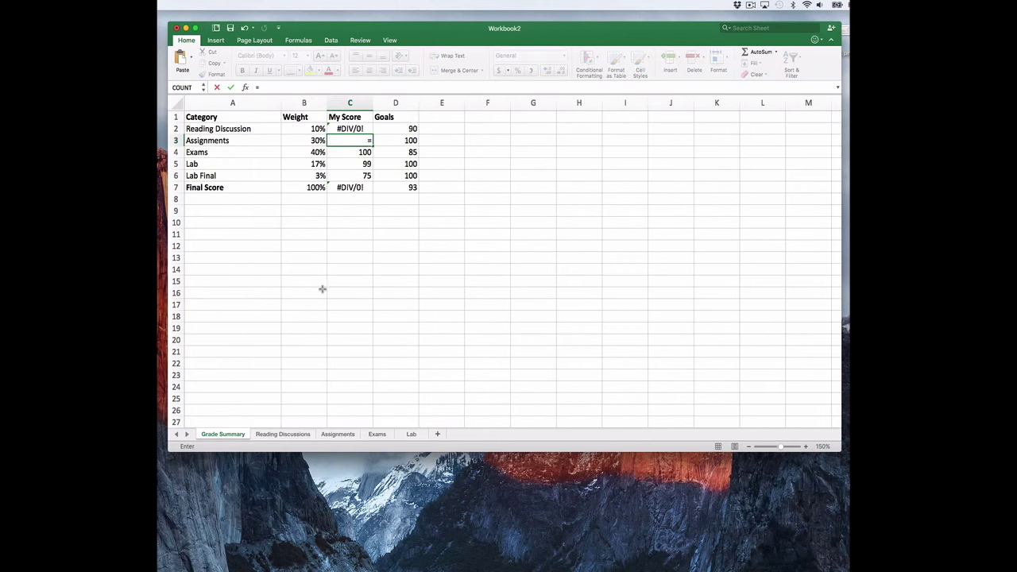
{"action": "left_click", "coordinate": [340, 434]}
{"action": "left_click", "coordinate": [295, 247]}
{"action": "key", "text": "Return"}
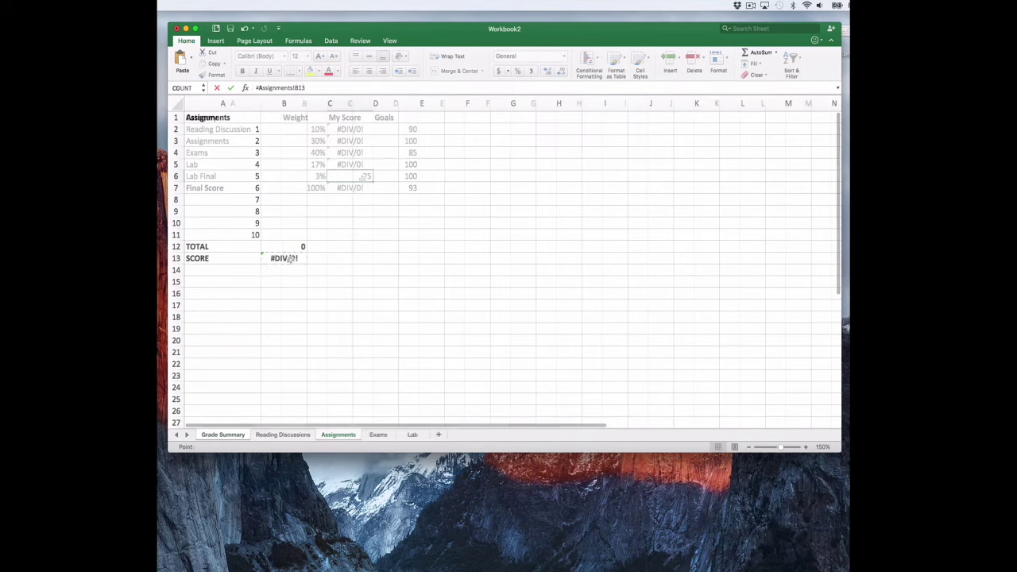
{"action": "left_click", "coordinate": [365, 175]}
{"action": "type", "text": "="}
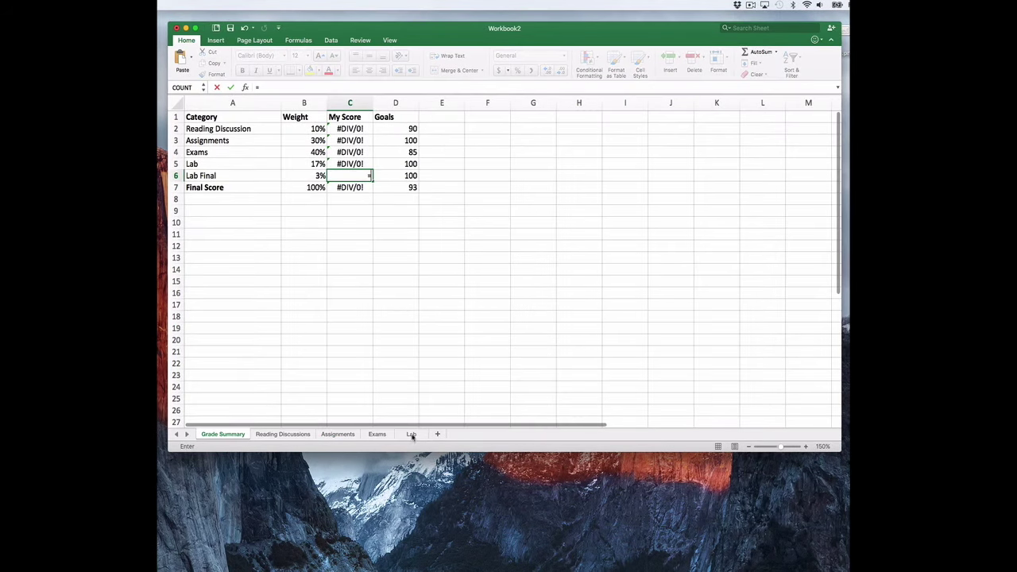
{"action": "left_click", "coordinate": [411, 434]}
{"action": "left_click", "coordinate": [268, 306]}
{"action": "key", "text": "Return"}
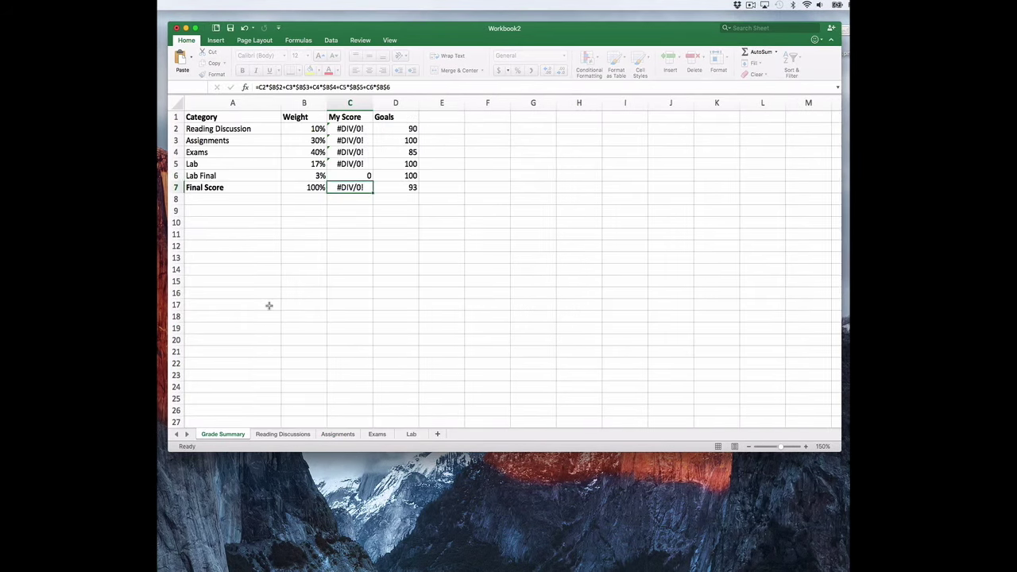
{"action": "left_click", "coordinate": [294, 434]}
Commit the Reading Discussions TOTAL formula =SUM(B2:B15) and recheck the SCORE formula.
{"action": "left_click", "coordinate": [339, 302]}
{"action": "key", "text": "Up"}
{"action": "key", "text": "Left"}
{"action": "key", "text": "super+shift+t"}
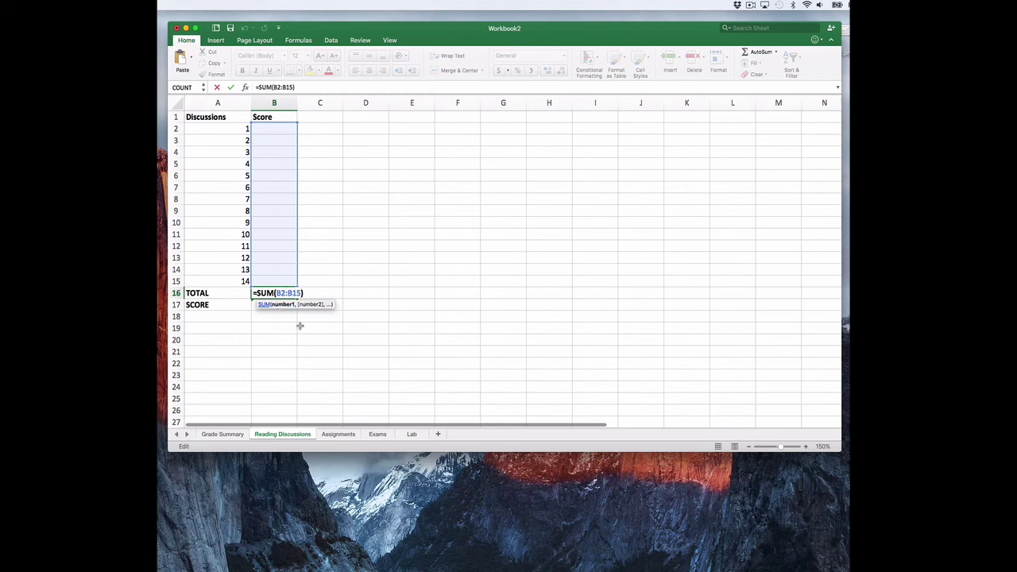
{"action": "key", "text": "Return"}
{"action": "key", "text": "ctrl+u"}
{"action": "key", "text": "Return"}
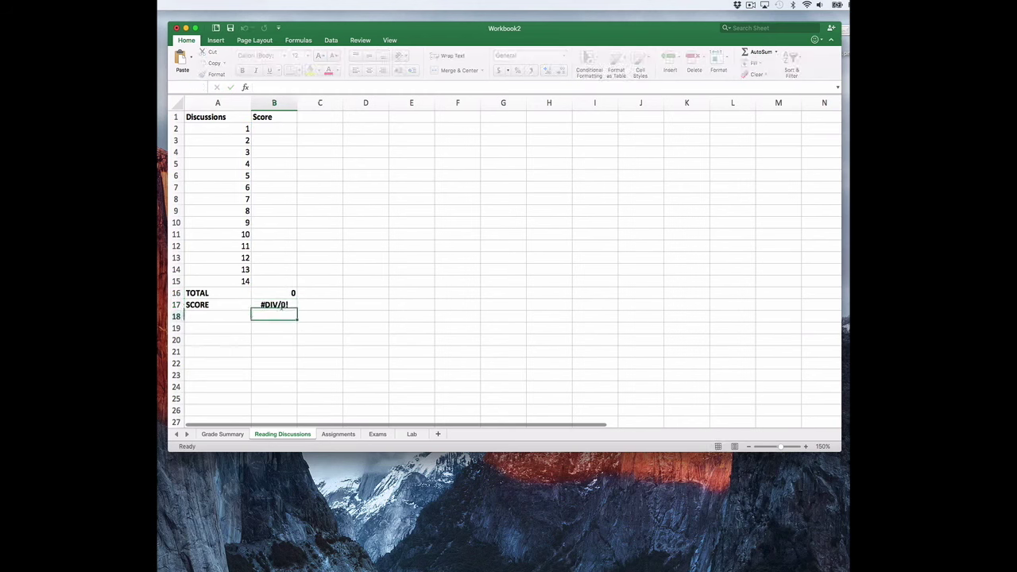
Enter a score of 10 for discussion 1, making SCORE 100.
{"action": "left_click", "coordinate": [282, 130]}
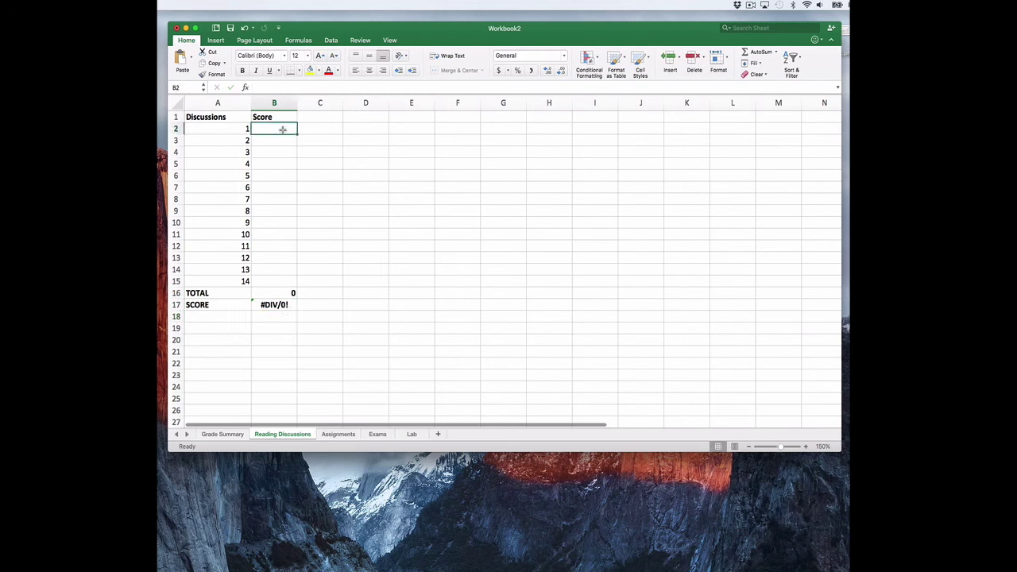
{"action": "type", "text": "10"}
{"action": "key", "text": "Return"}
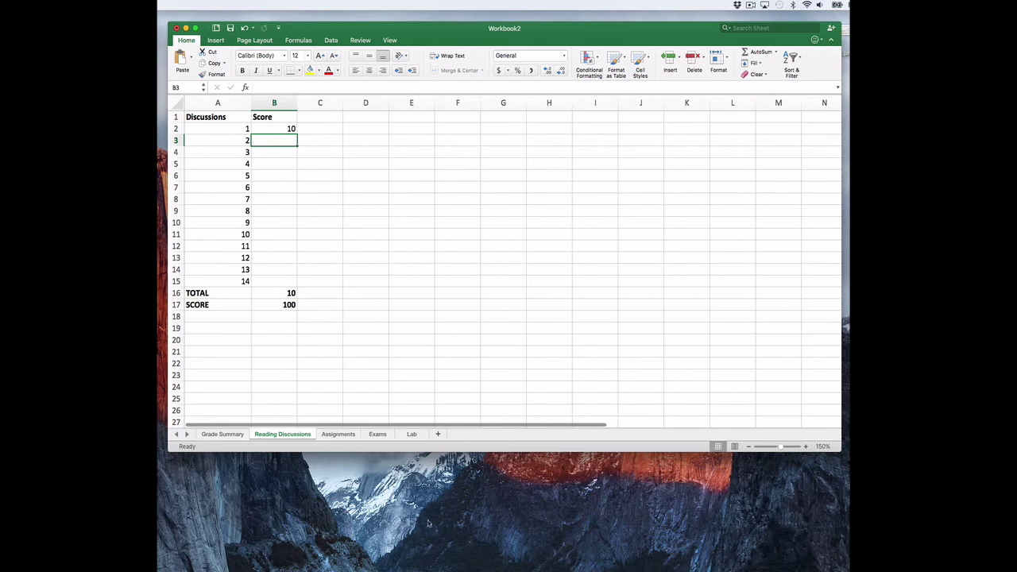
{"action": "left_click", "coordinate": [337, 434]}
Enter 9.5 for the first assignment and 90 for the first exam.
{"action": "left_click", "coordinate": [289, 127]}
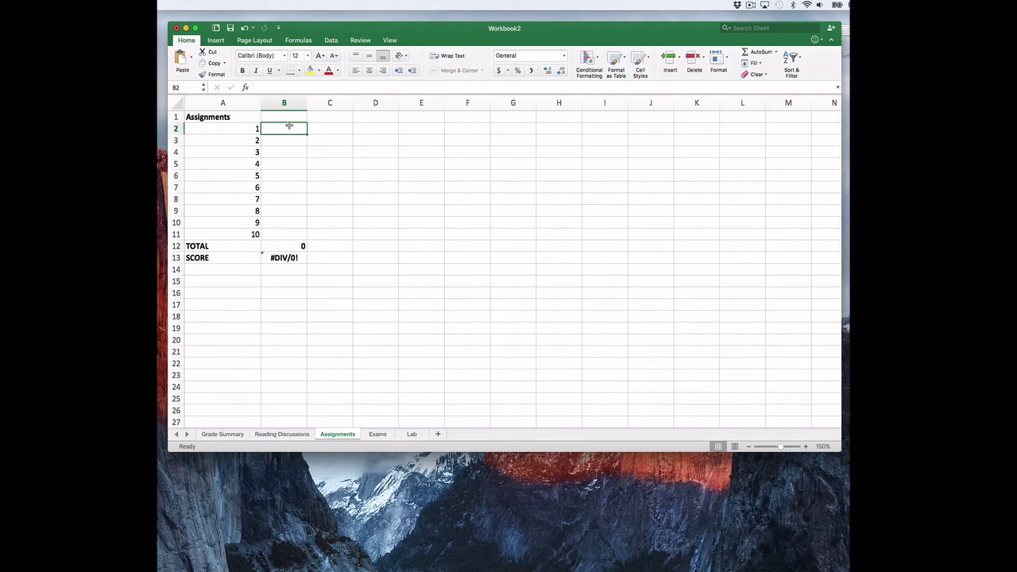
{"action": "type", "text": "9.5"}
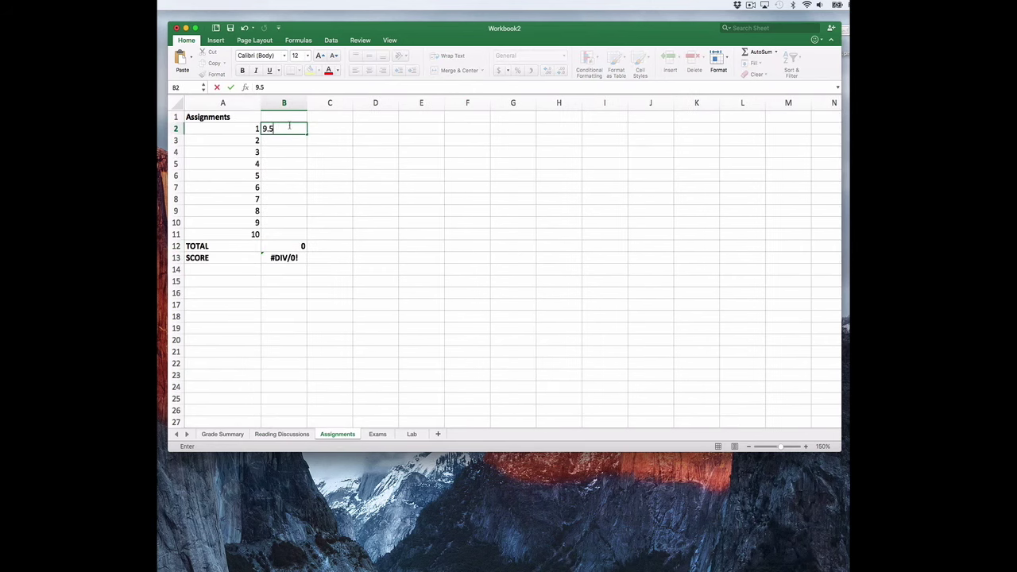
{"action": "key", "text": "Return"}
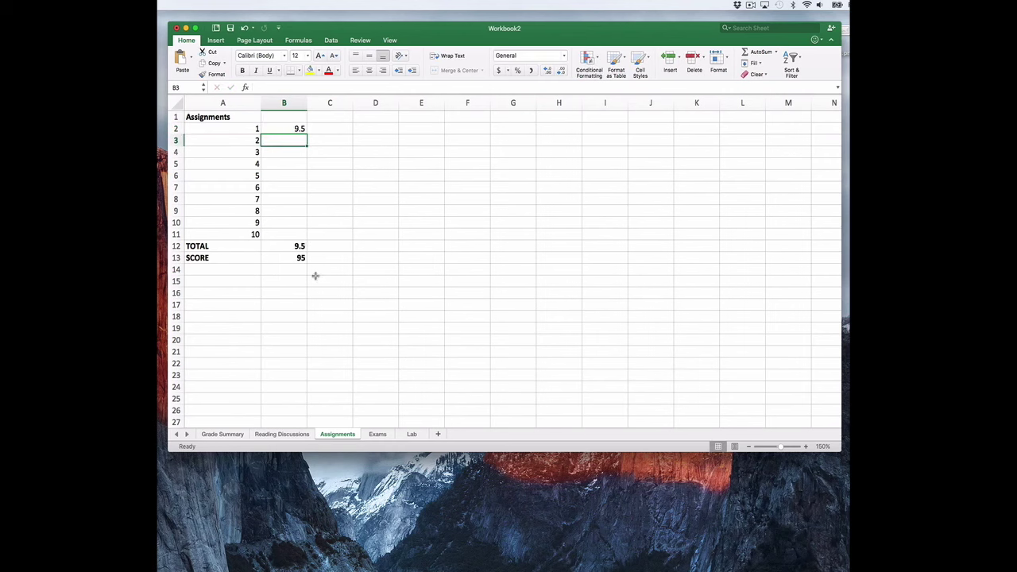
{"action": "left_click", "coordinate": [378, 434]}
{"action": "left_click", "coordinate": [262, 128]}
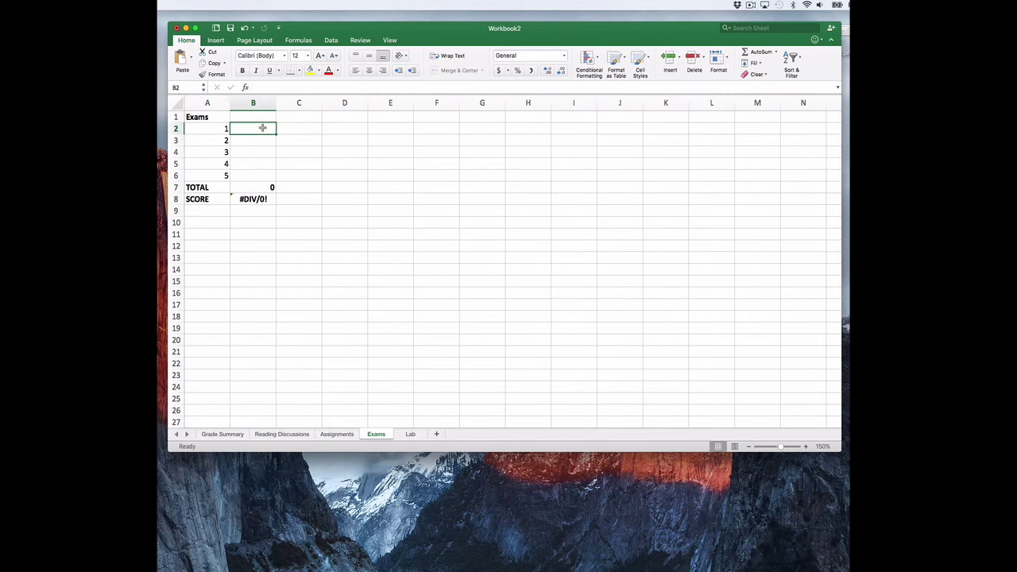
{"action": "type", "text": "90"}
{"action": "key", "text": "Return"}
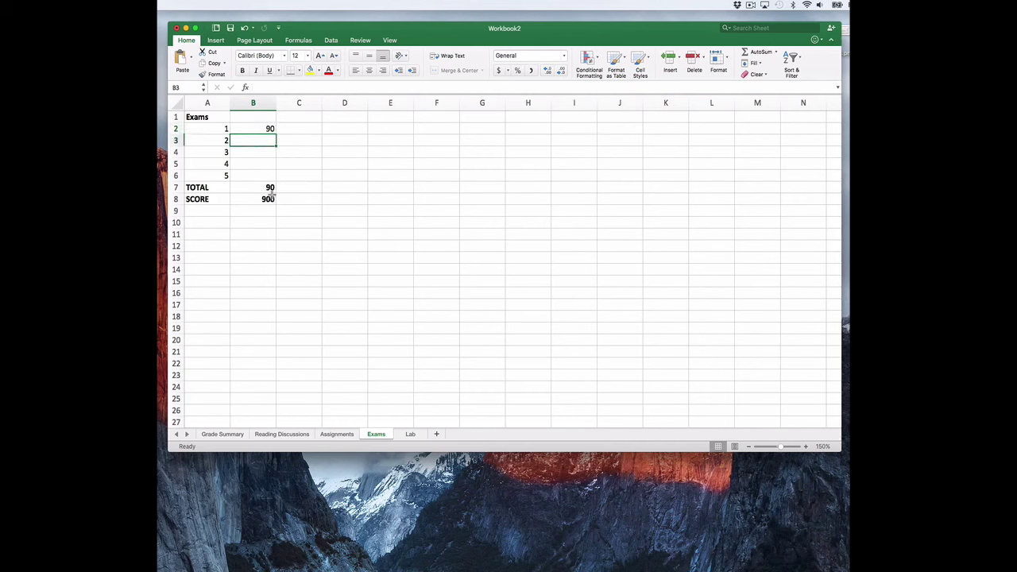
Remove the 10* multiplier from the Exams SCORE formula so it reads 90.
{"action": "double_click", "coordinate": [267, 128]}
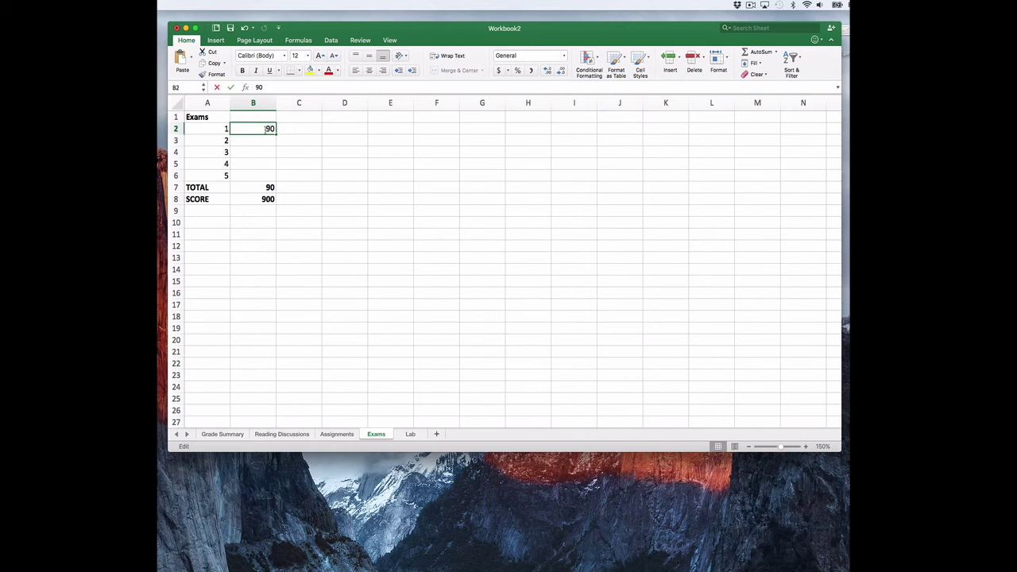
{"action": "double_click", "coordinate": [270, 199]}
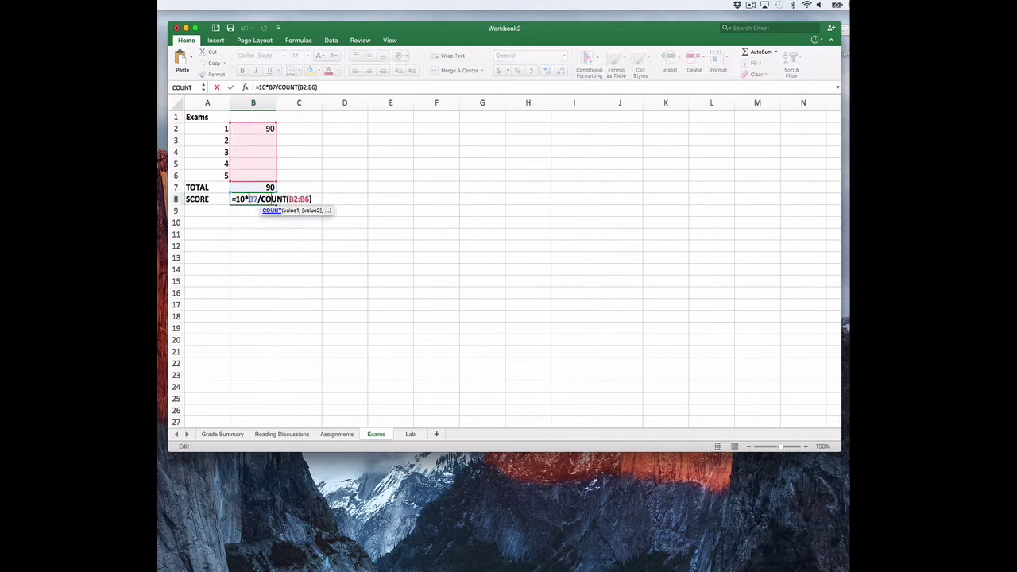
{"action": "left_click", "coordinate": [247, 199]}
{"action": "key", "text": "BackSpace"}
{"action": "key", "text": "BackSpace"}
{"action": "key", "text": "BackSpace"}
{"action": "key", "text": "Return"}
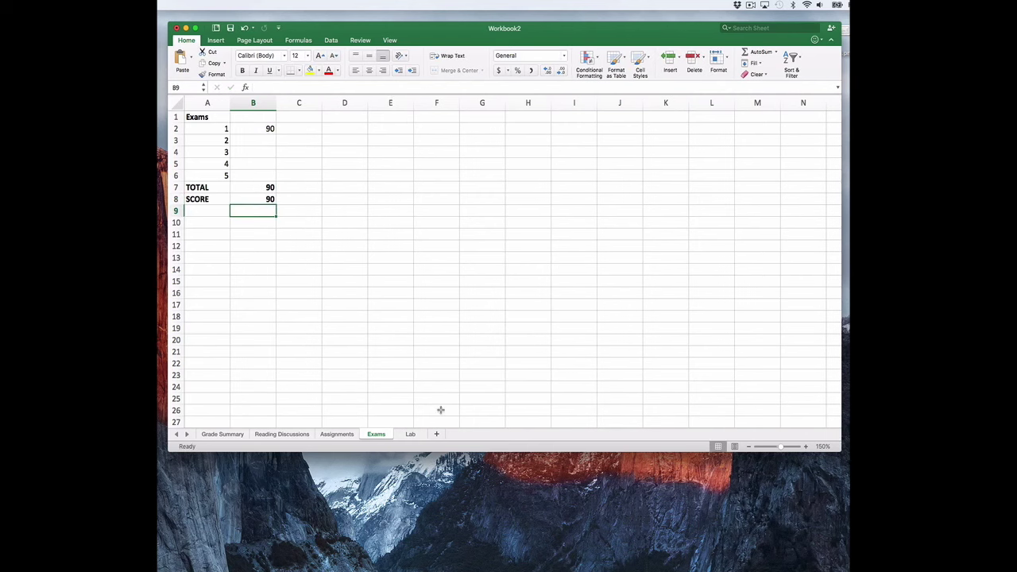
{"action": "left_click", "coordinate": [412, 437]}
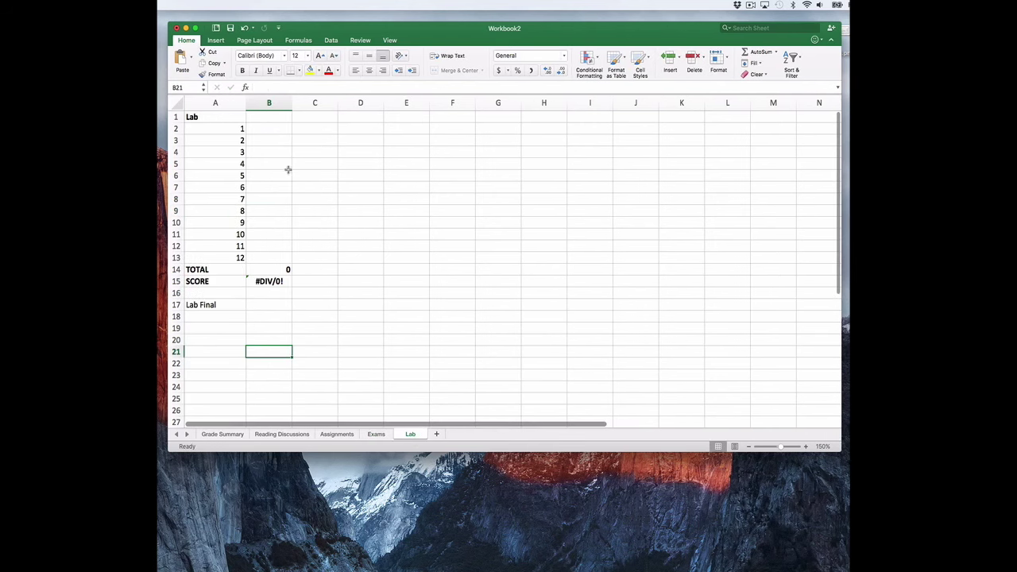
Enter the lab scores 9.8, 9.5 and 8 in B2:B4 of the Lab sheet.
{"action": "left_click", "coordinate": [279, 128]}
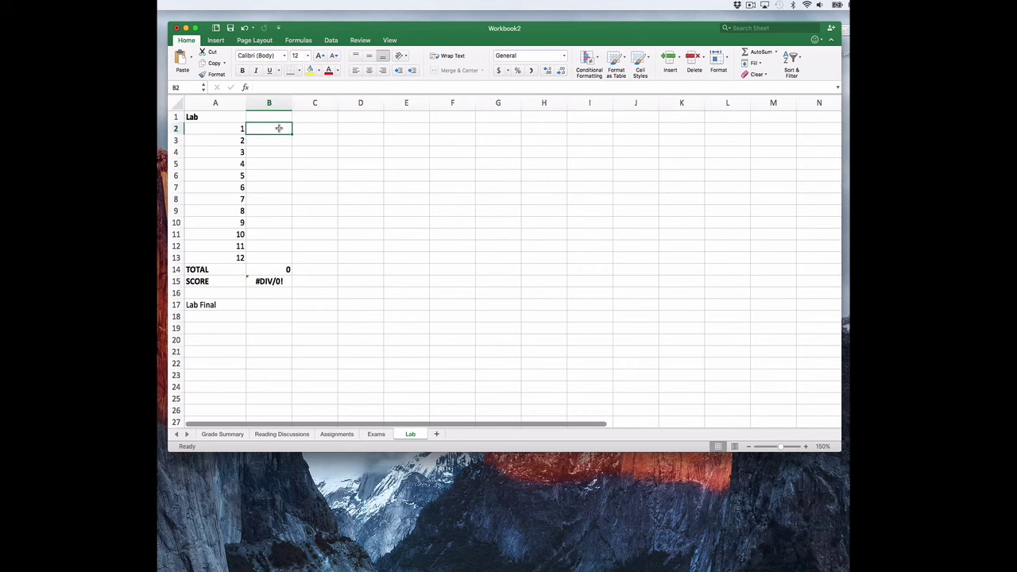
{"action": "type", "text": "9.8"}
{"action": "key", "text": "Return"}
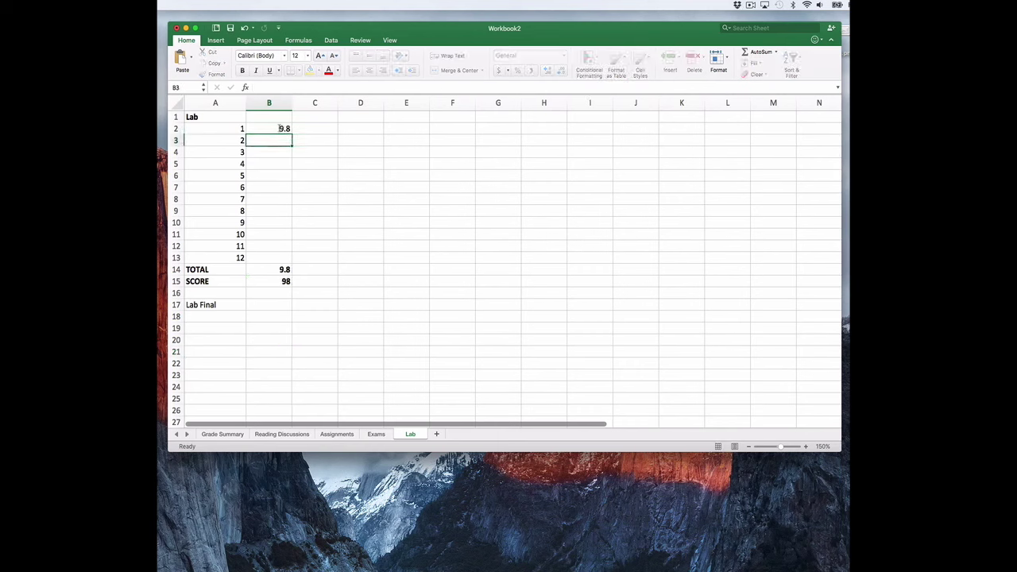
{"action": "type", "text": "9.5"}
{"action": "key", "text": "Return"}
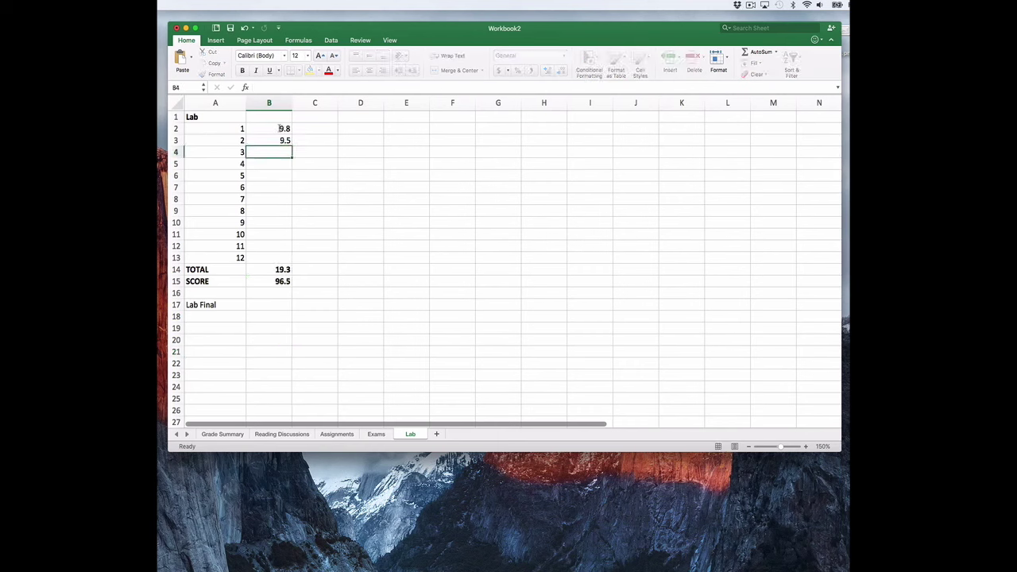
{"action": "type", "text": "8."}
{"action": "key", "text": "Return"}
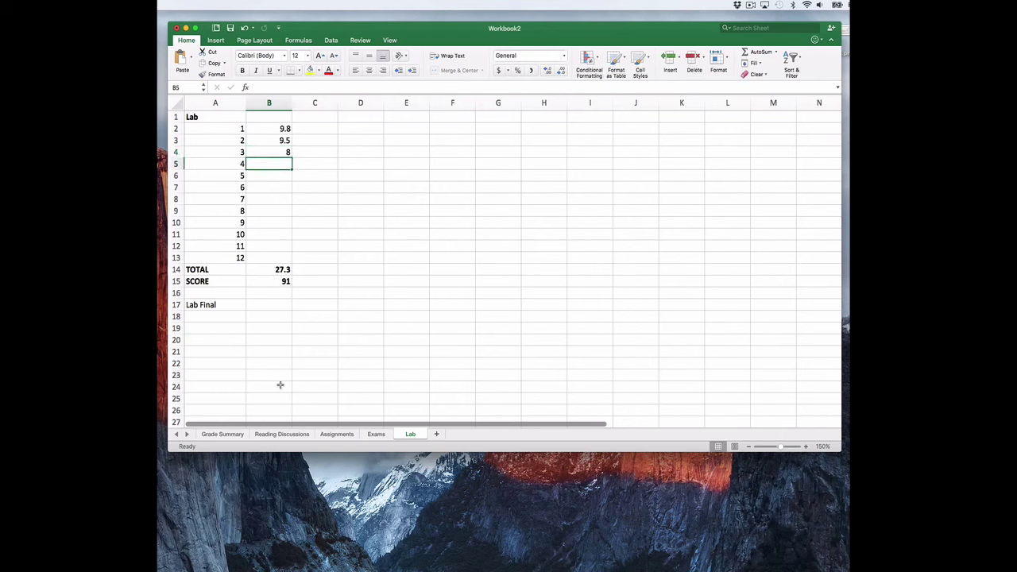
Record a Lab Final score of 0 in B17.
{"action": "left_click", "coordinate": [269, 305]}
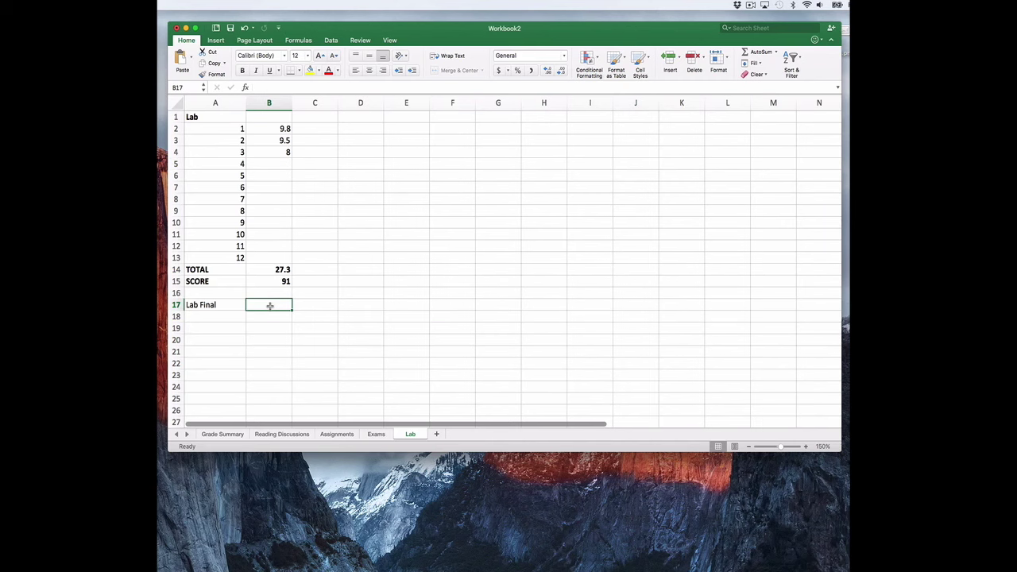
{"action": "type", "text": "0"}
{"action": "key", "text": "Return"}
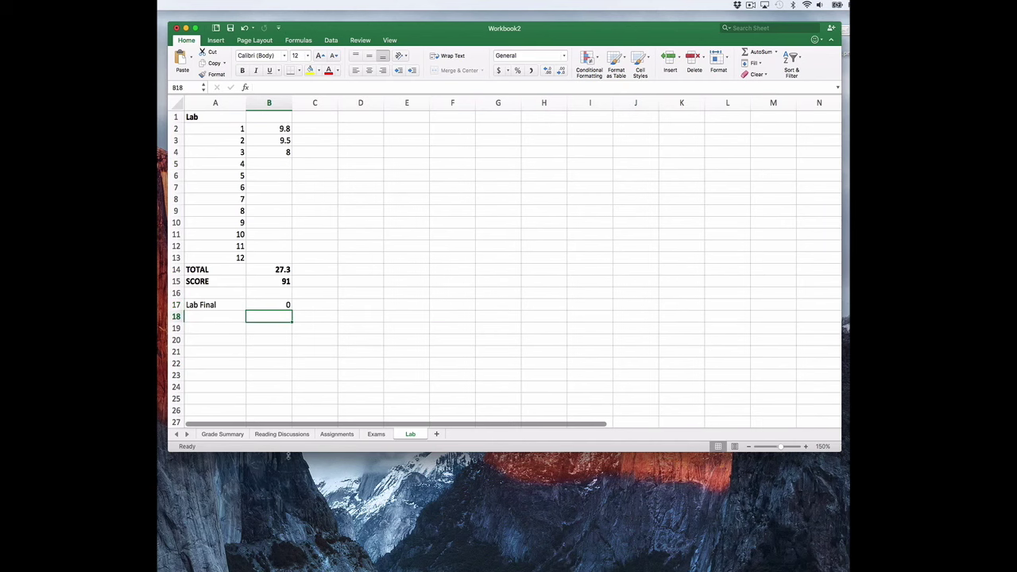
Move through the Exams, Assignments and Reading Discussions tabs back to Grade Summary.
{"action": "left_click", "coordinate": [384, 437]}
{"action": "left_click", "coordinate": [334, 437]}
{"action": "left_click", "coordinate": [292, 438]}
{"action": "left_click", "coordinate": [222, 437]}
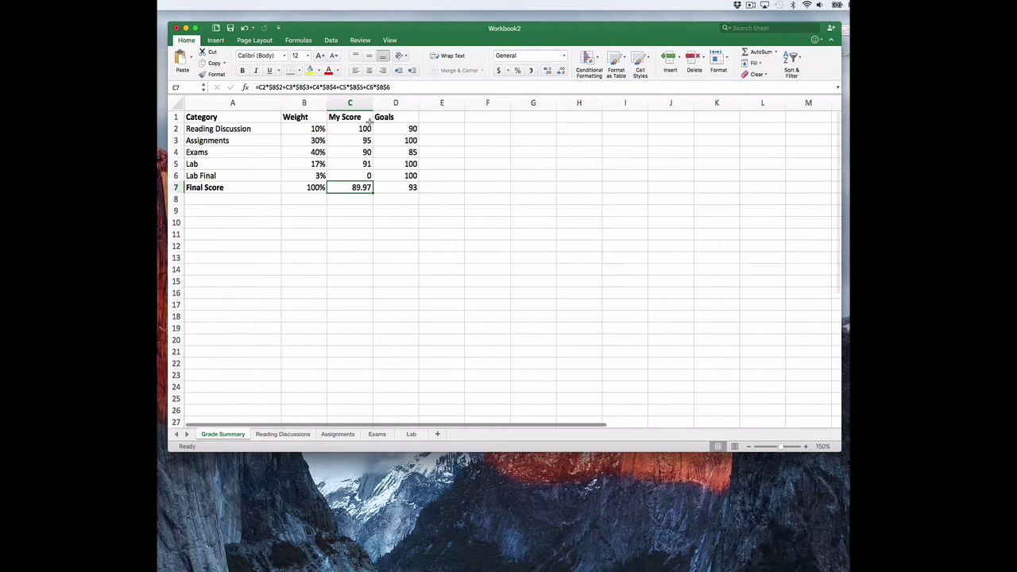
Set Goals D2:D5 to 100, 95, 90 and 91, keeping the Lab Final goal at 100.
{"action": "left_click", "coordinate": [372, 223]}
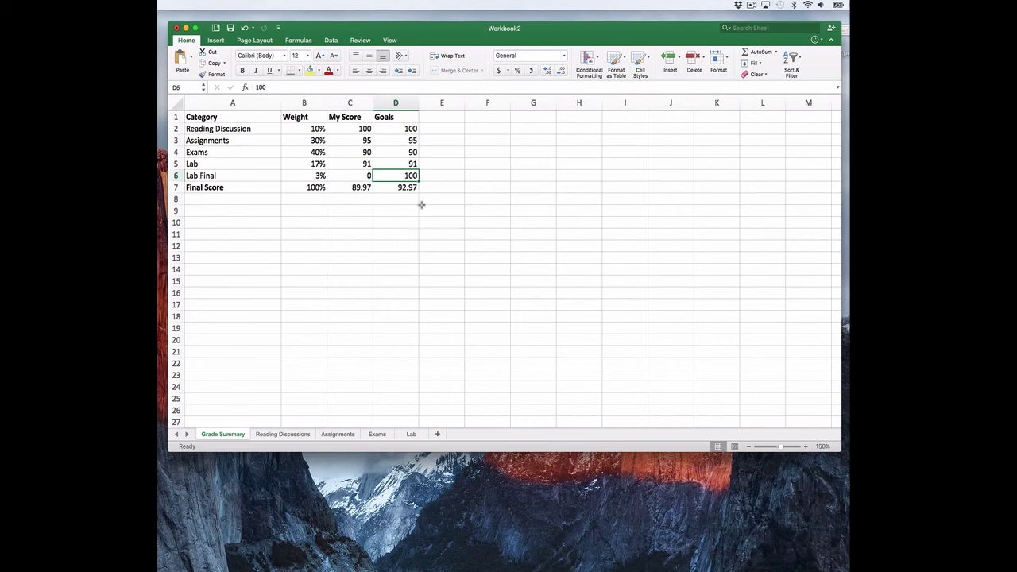
{"action": "left_click", "coordinate": [387, 198]}
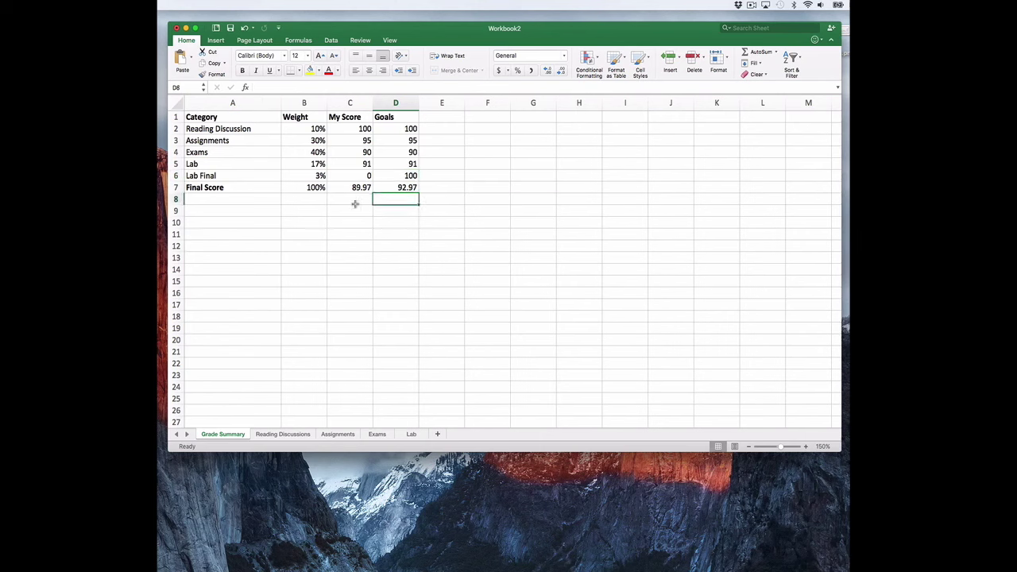
{"action": "left_click", "coordinate": [355, 200]}
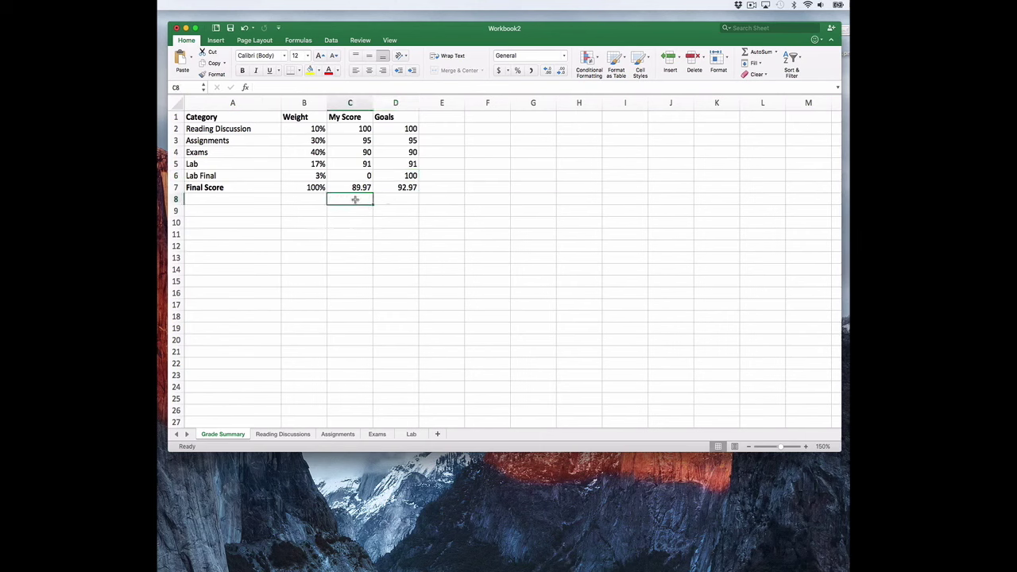
{"action": "left_click", "coordinate": [286, 435]}
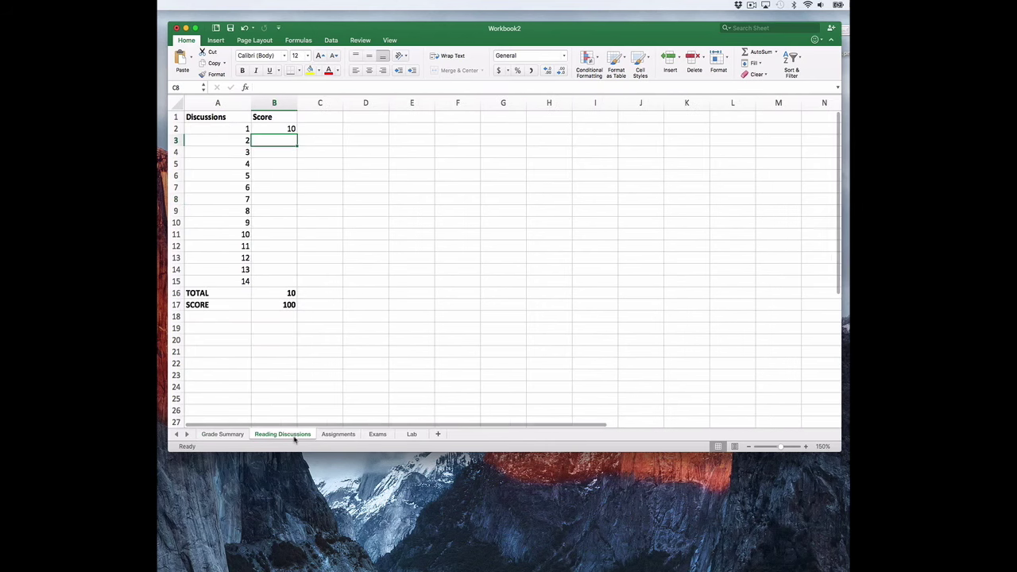
{"action": "left_click", "coordinate": [348, 436]}
{"action": "left_click", "coordinate": [379, 435]}
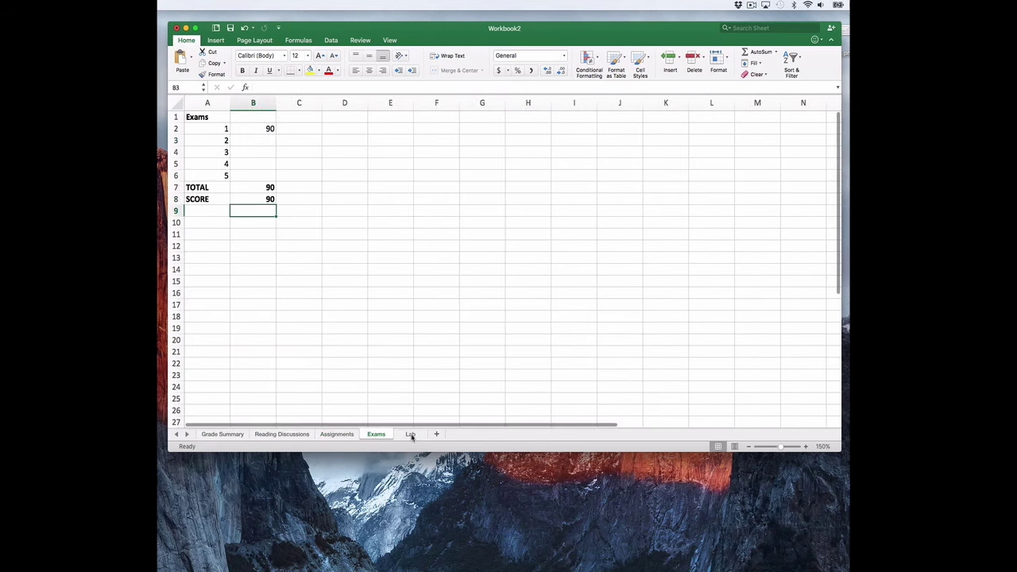
{"action": "left_click", "coordinate": [409, 435]}
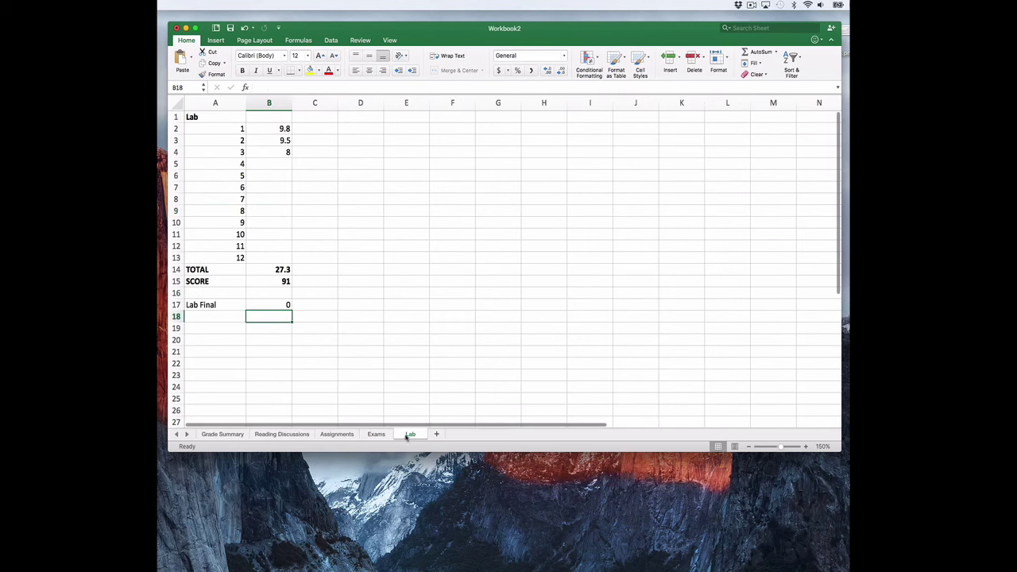
{"action": "left_click", "coordinate": [226, 435]}
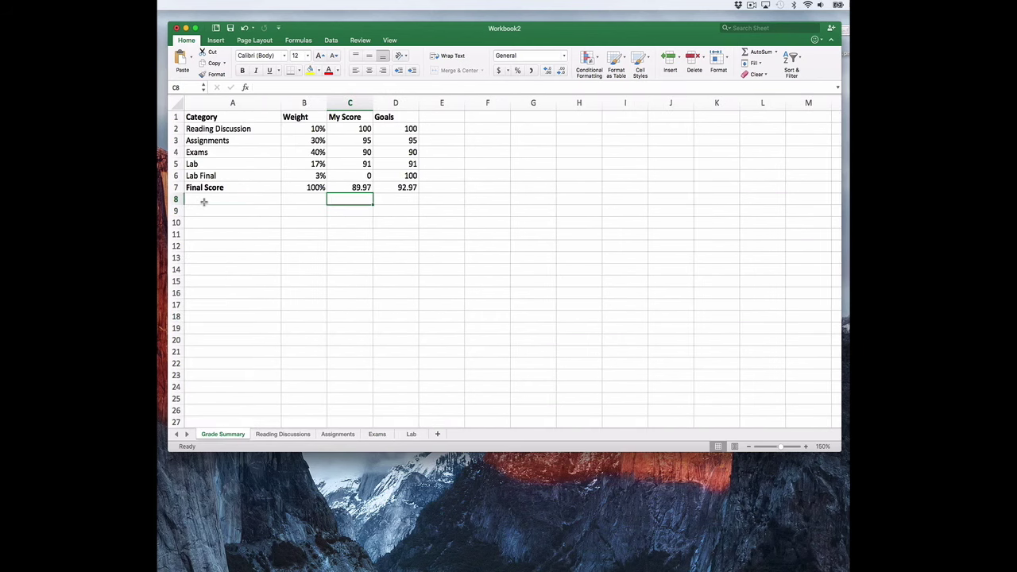